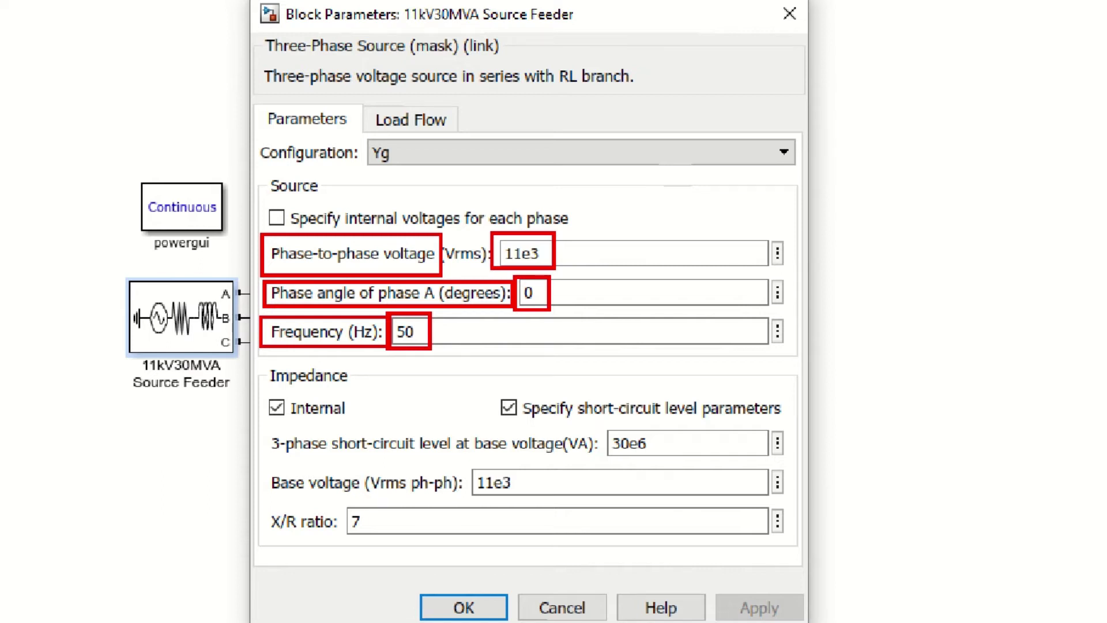
Step: Review the source feeder's short-circuit level, base voltage and X/R ratio, and close its block parameters
left_click_drag(263, 424, 293, 433)
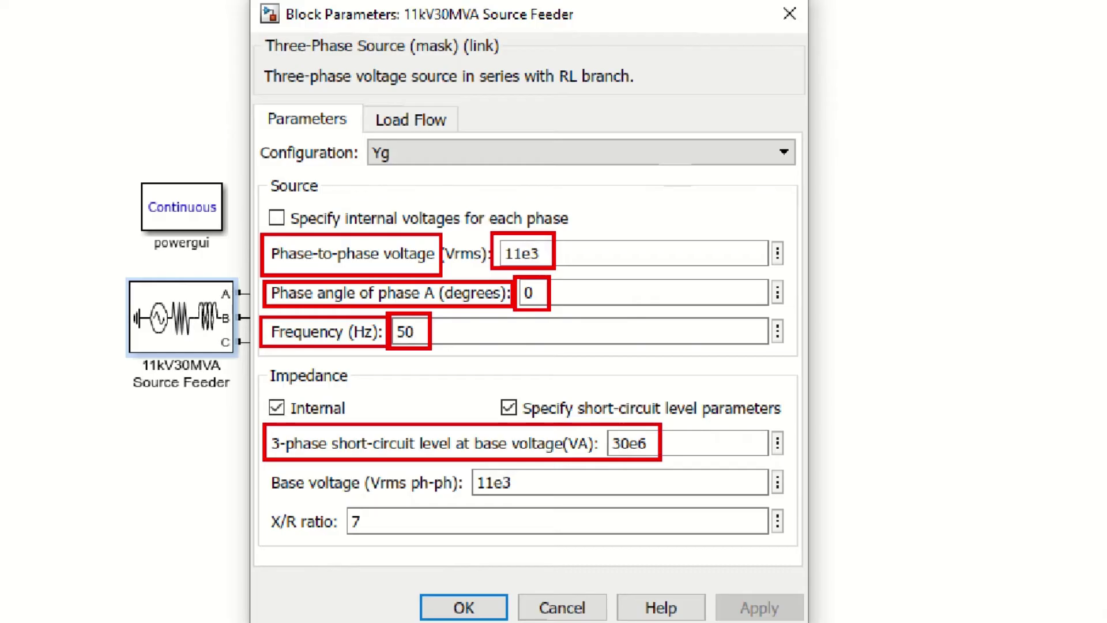
left_click_drag(257, 471, 523, 496)
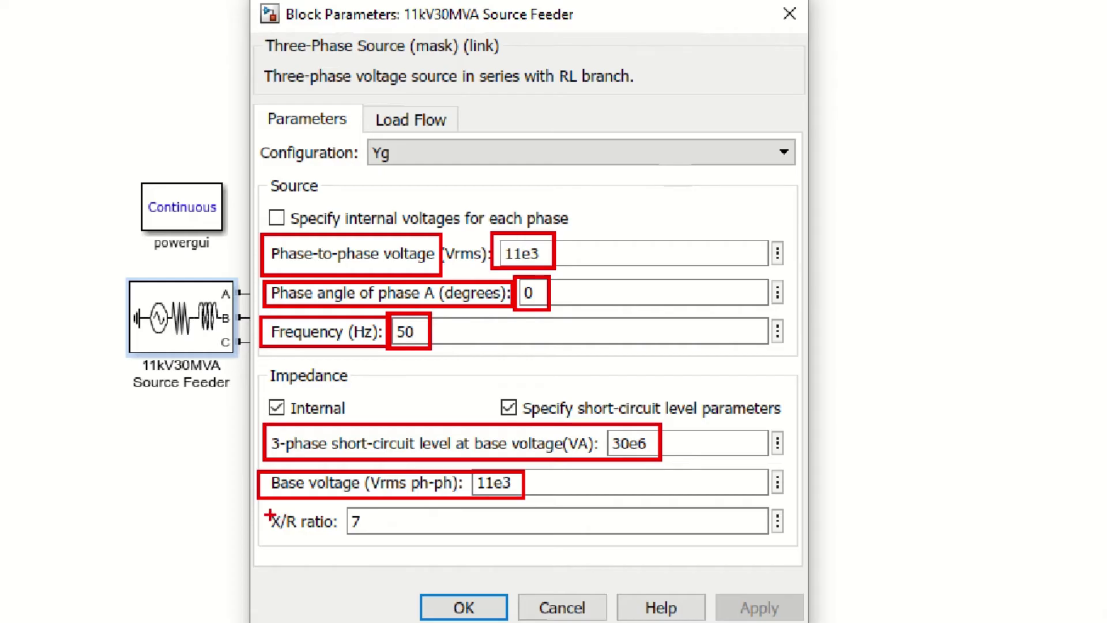
left_click_drag(264, 504, 379, 540)
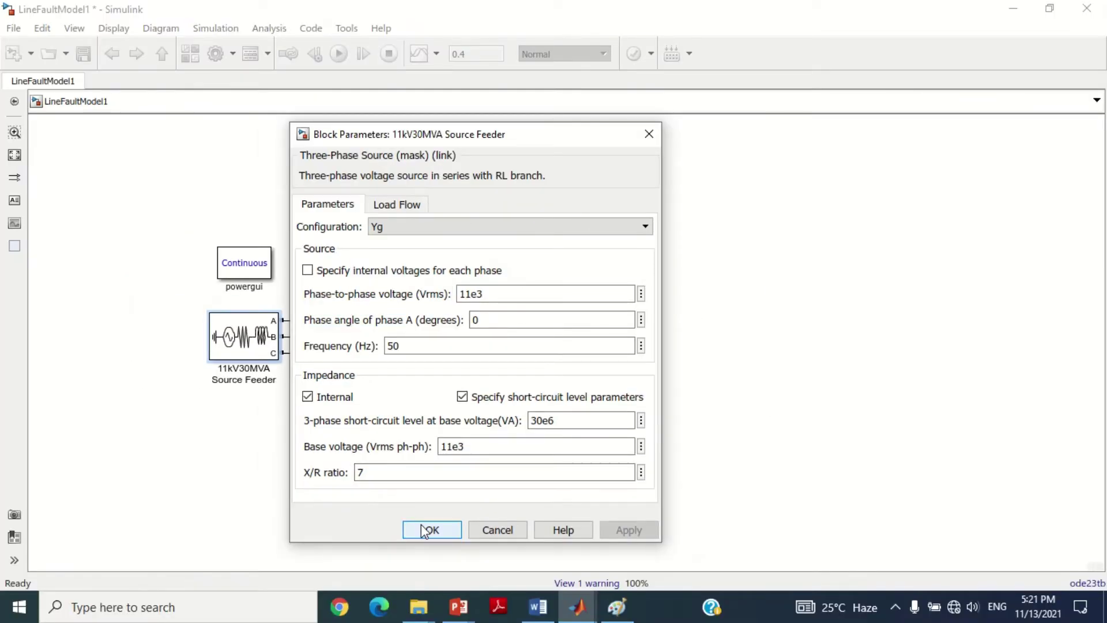
left_click(432, 529)
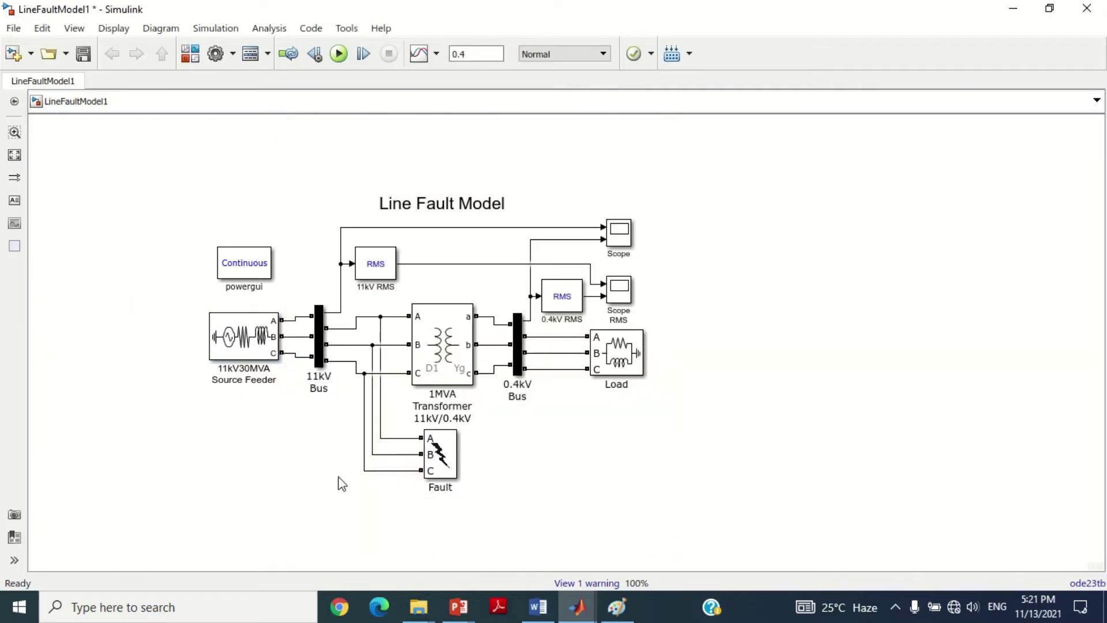
Step: Inspect the 11kV Bus block's parameters and its available voltage measurement options, keeping phase-to-ground
left_click_drag(286, 297, 330, 369)
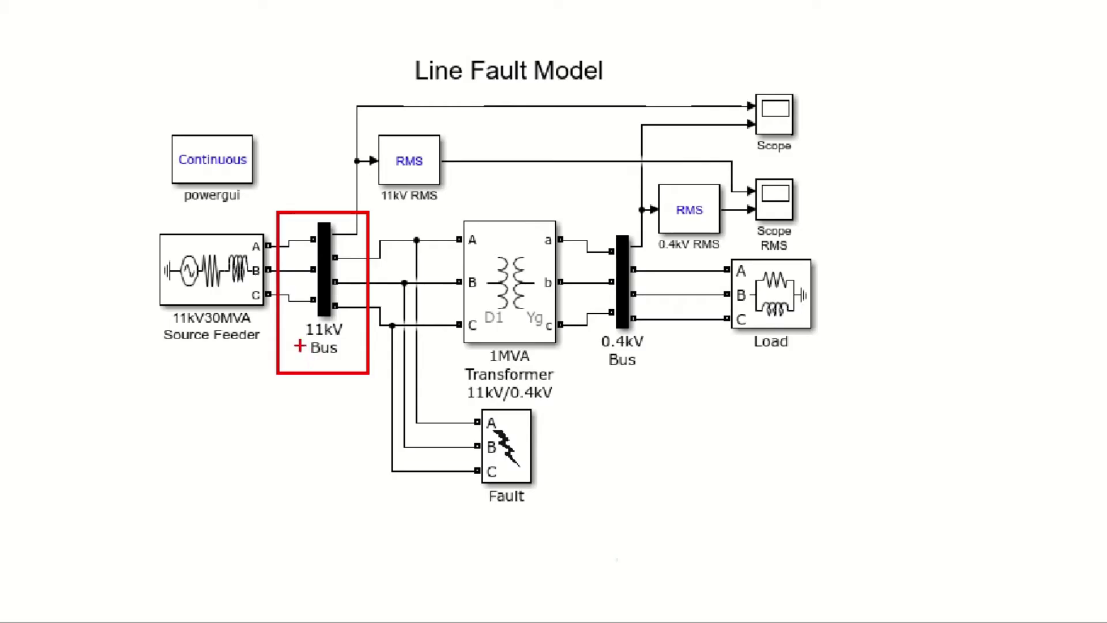
left_click_drag(290, 316, 354, 362)
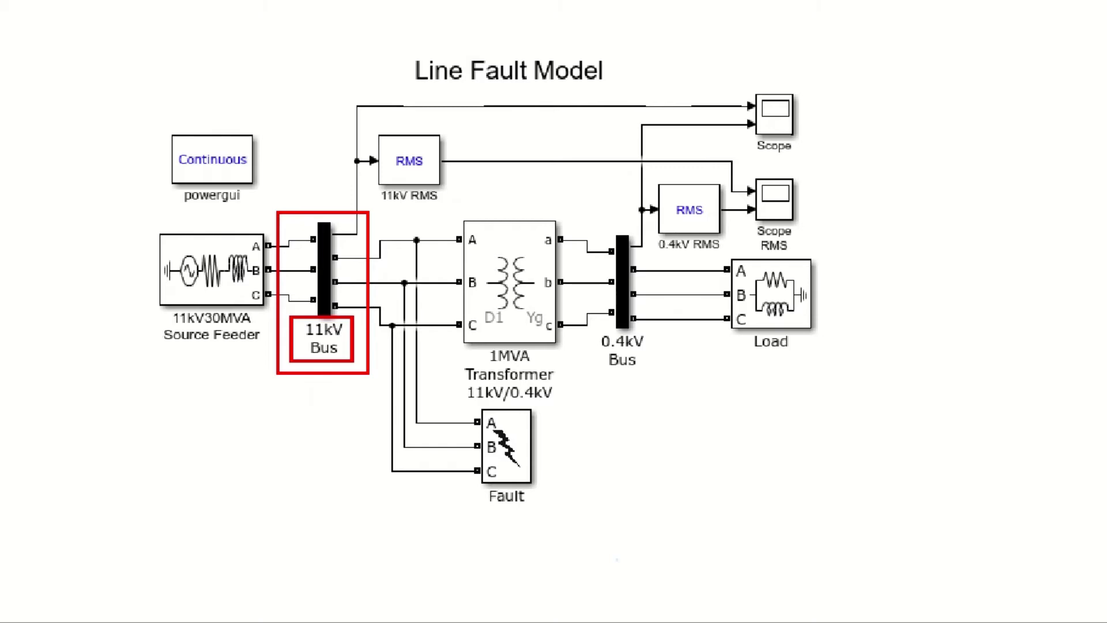
left_click(326, 265)
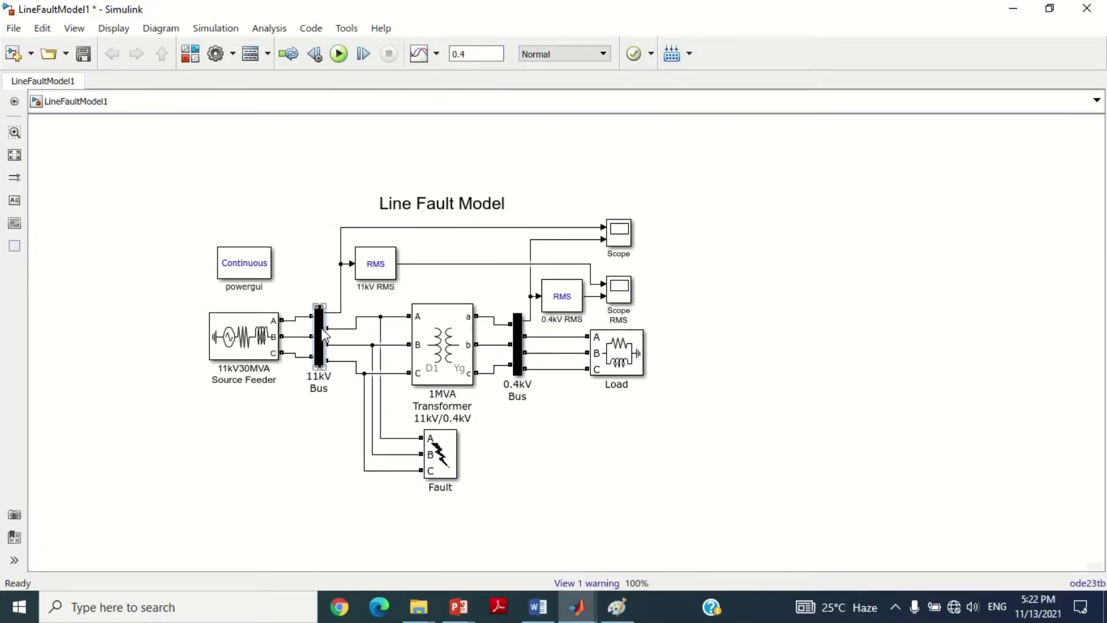
double_click(324, 334)
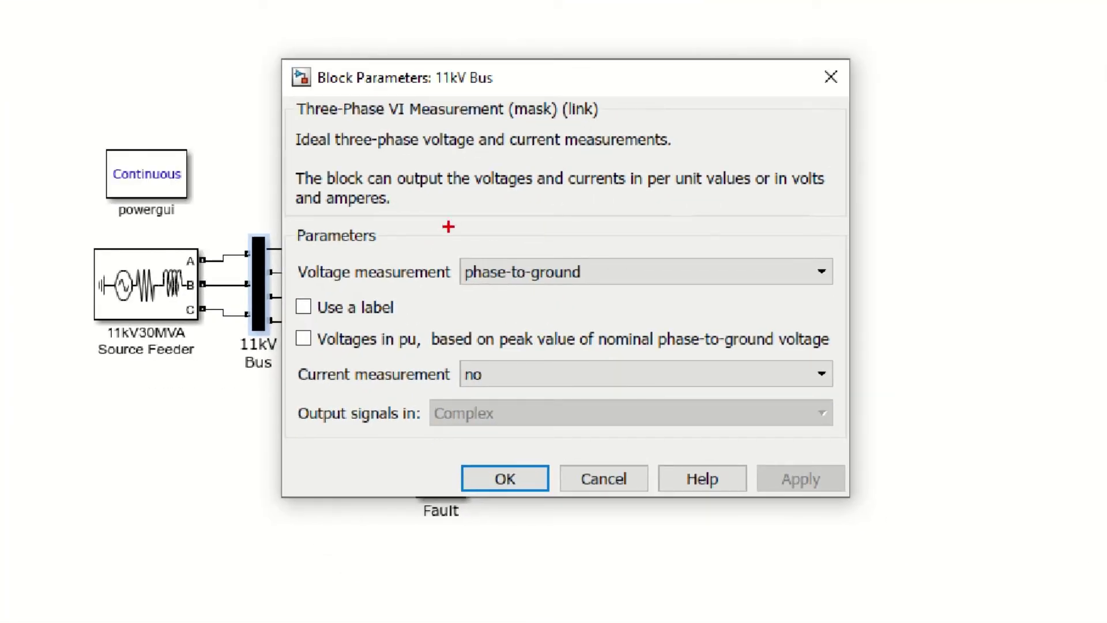
left_click_drag(449, 227, 633, 300)
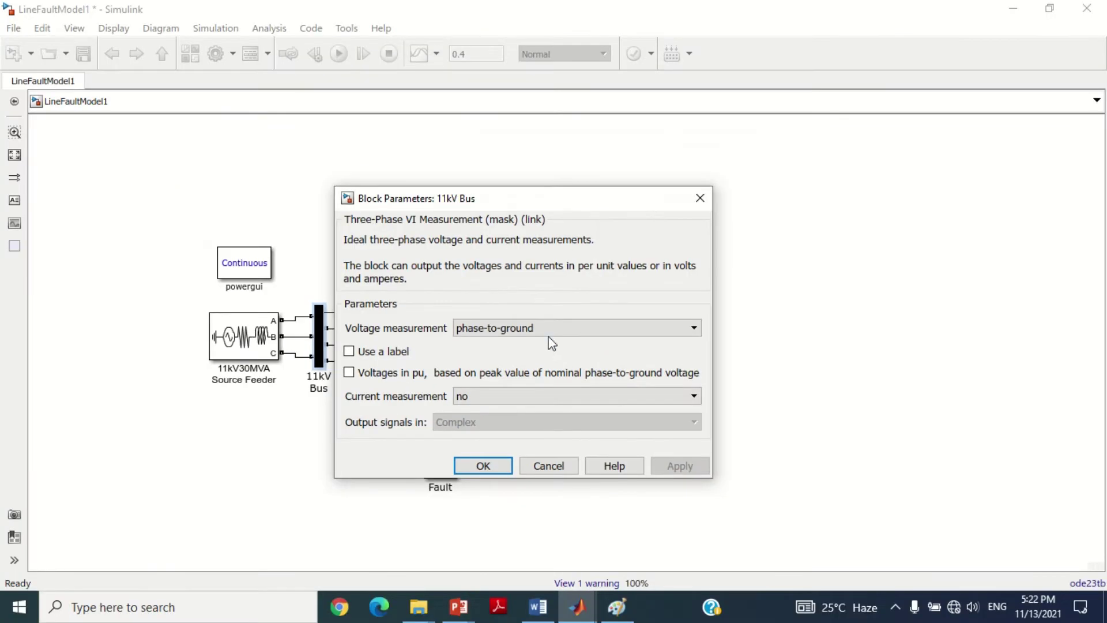
left_click(602, 273)
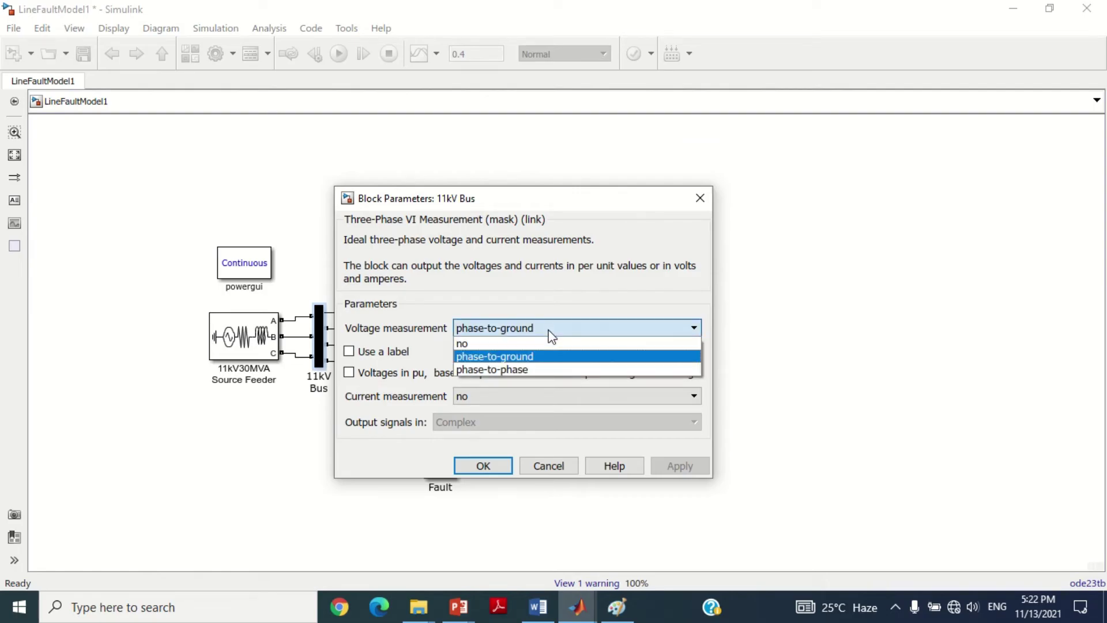
left_click(548, 330)
left_click(483, 466)
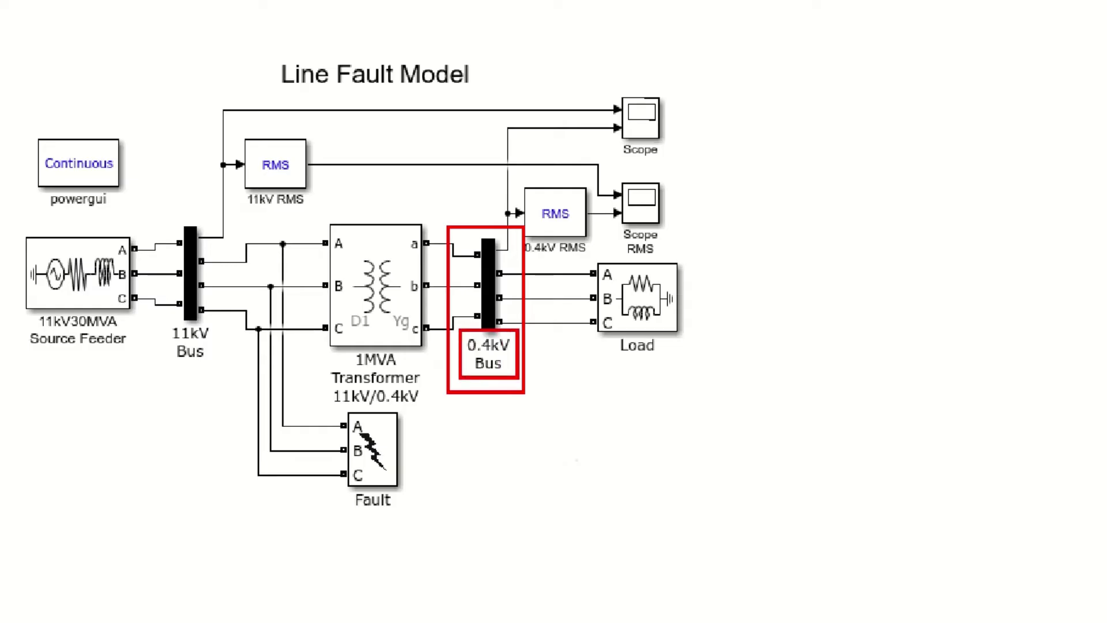
Step: Check the voltage measurement setting of the 0.4kV Bus block and close its parameters
double_click(488, 265)
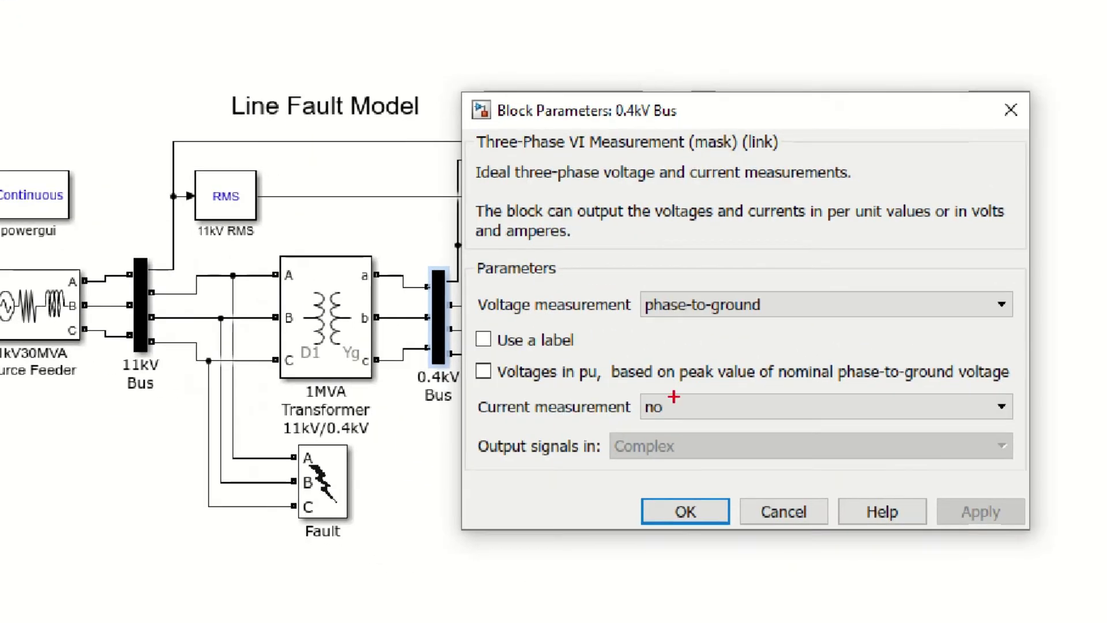
left_click_drag(622, 275, 842, 353)
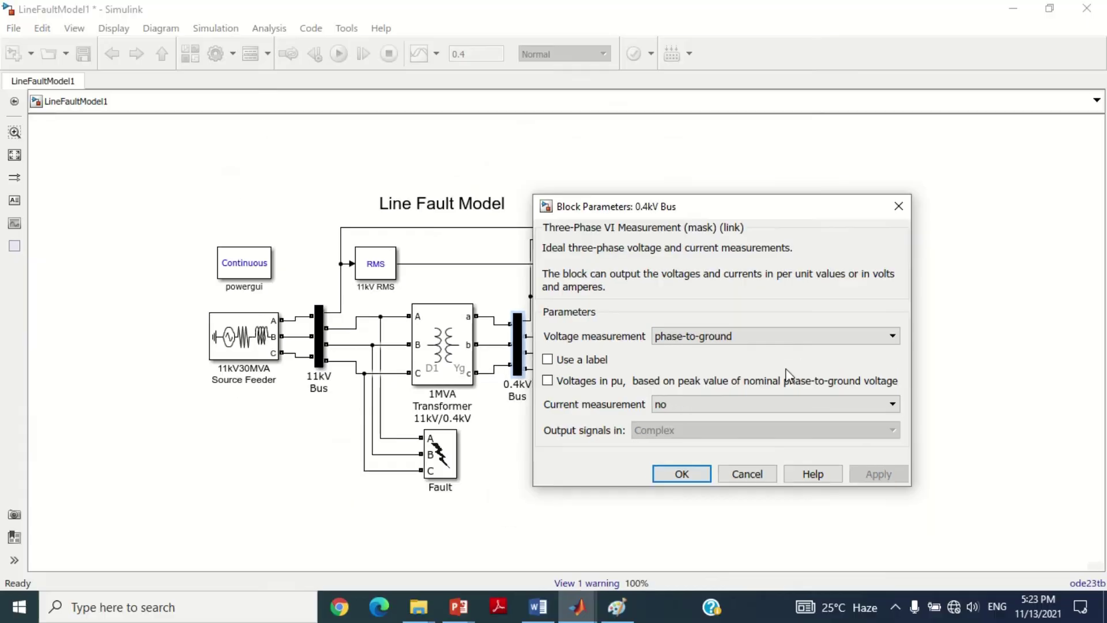
left_click(680, 475)
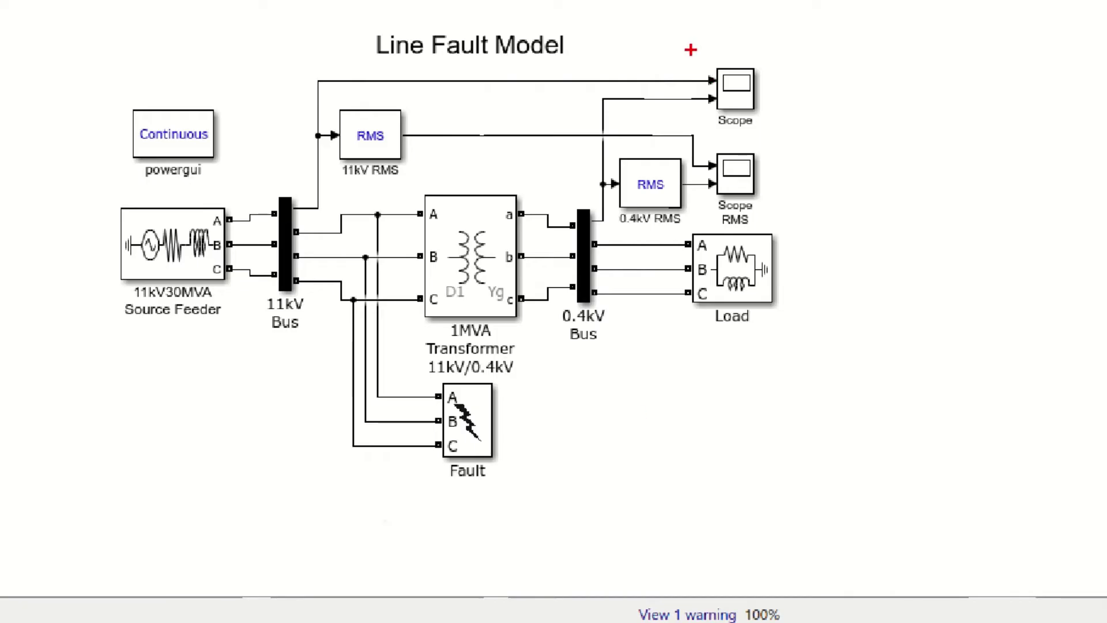
Step: Examine the Scope and Scope RMS blocks and the 11kV and 0.4kV RMS blocks in the model
left_click_drag(691, 50, 774, 130)
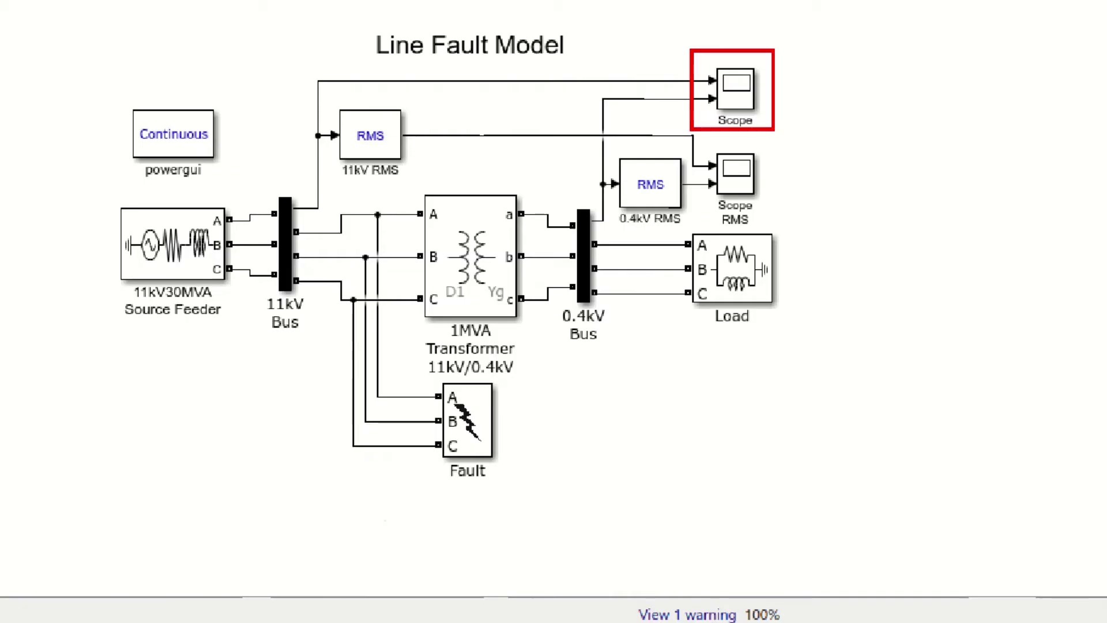
left_click_drag(697, 139, 780, 237)
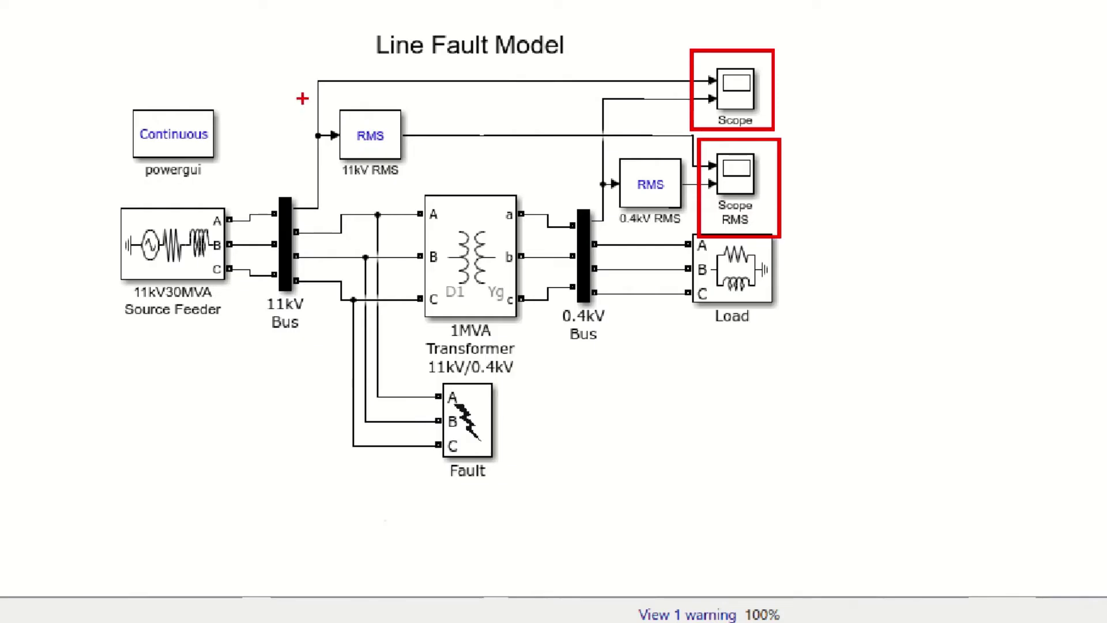
left_click_drag(302, 98, 429, 183)
left_click_drag(589, 136, 700, 234)
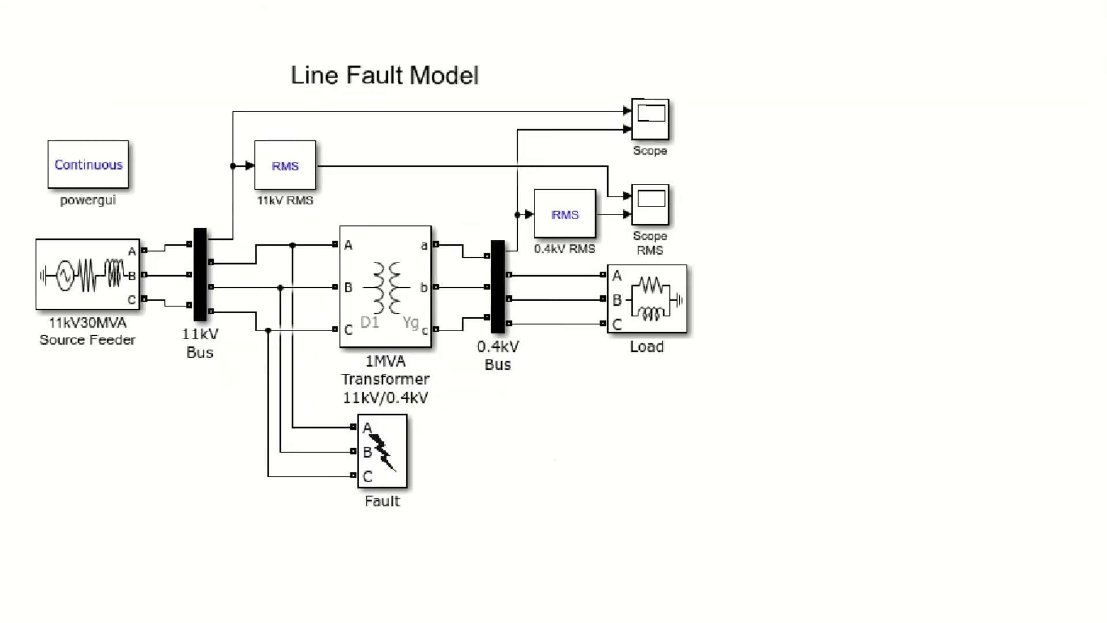
Step: Open the 1MVA transformer's block parameters and review the connection types of windings 1 and 2
left_click_drag(297, 215, 391, 299)
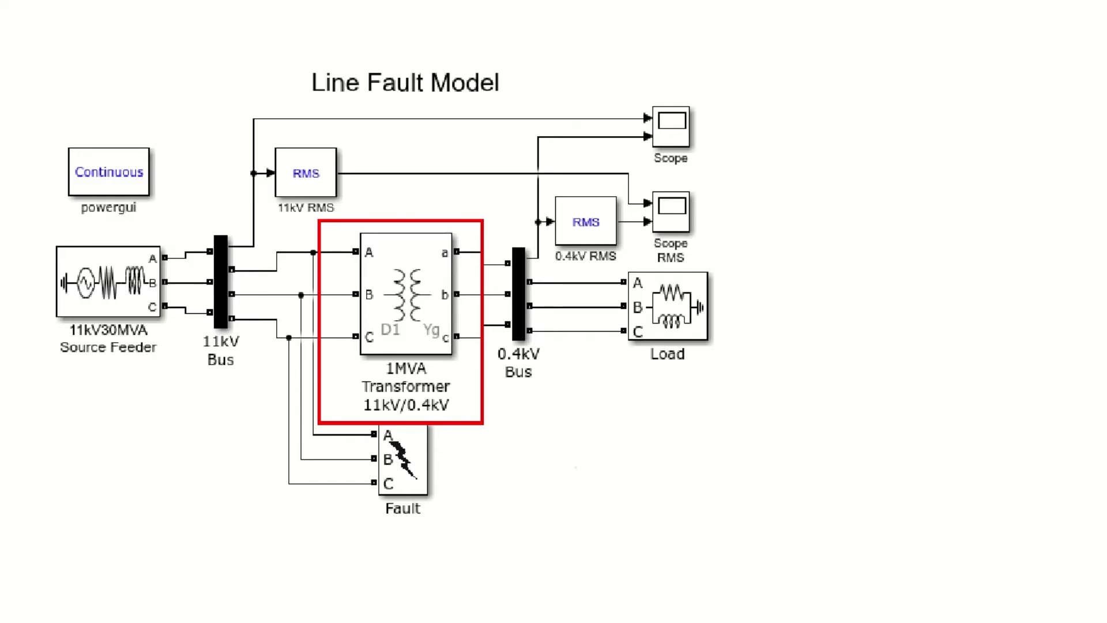
left_click(400, 277)
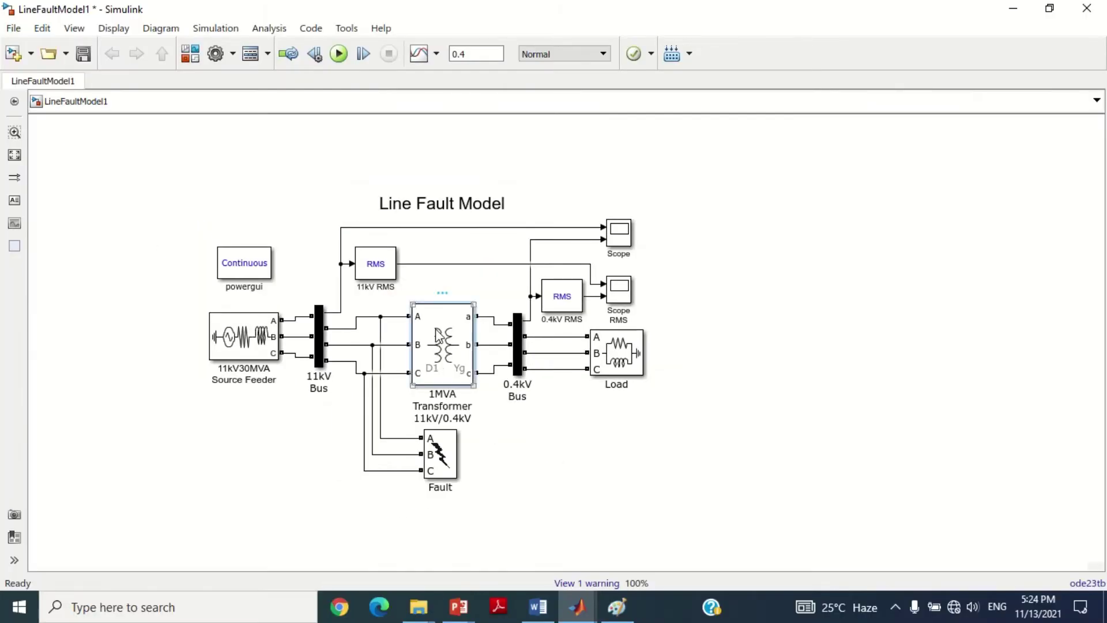
double_click(438, 334)
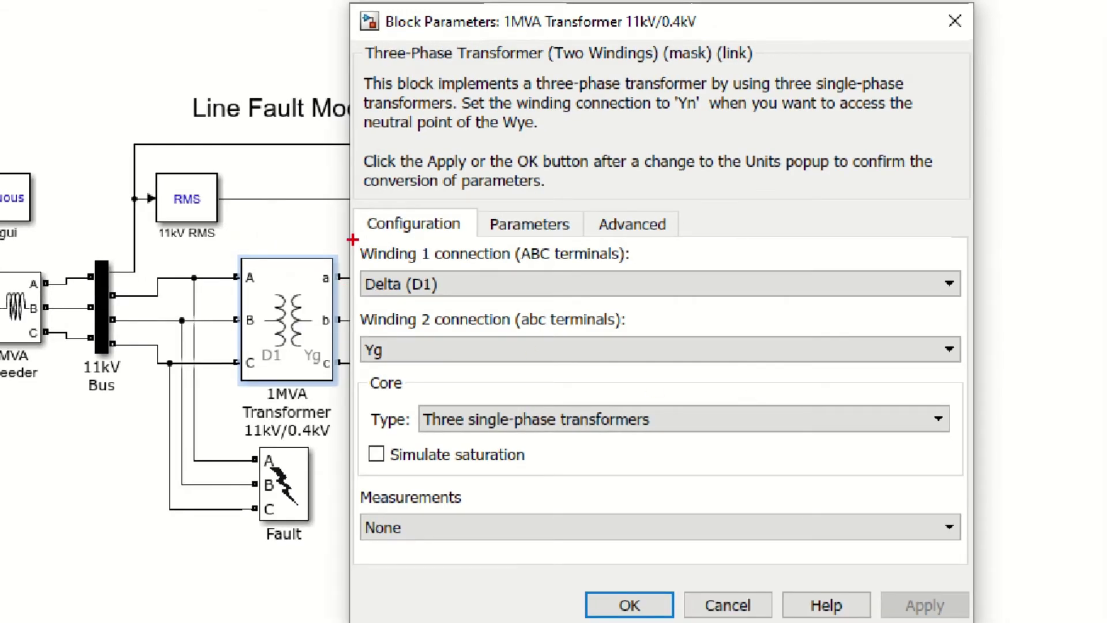
left_click_drag(352, 241, 488, 297)
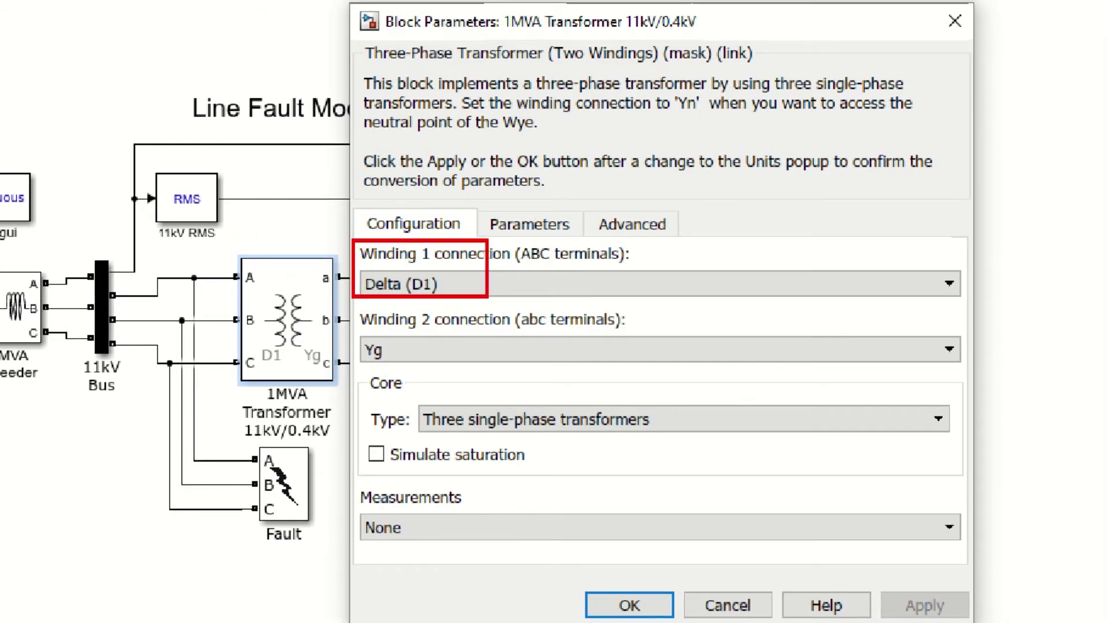
left_click_drag(353, 305, 438, 371)
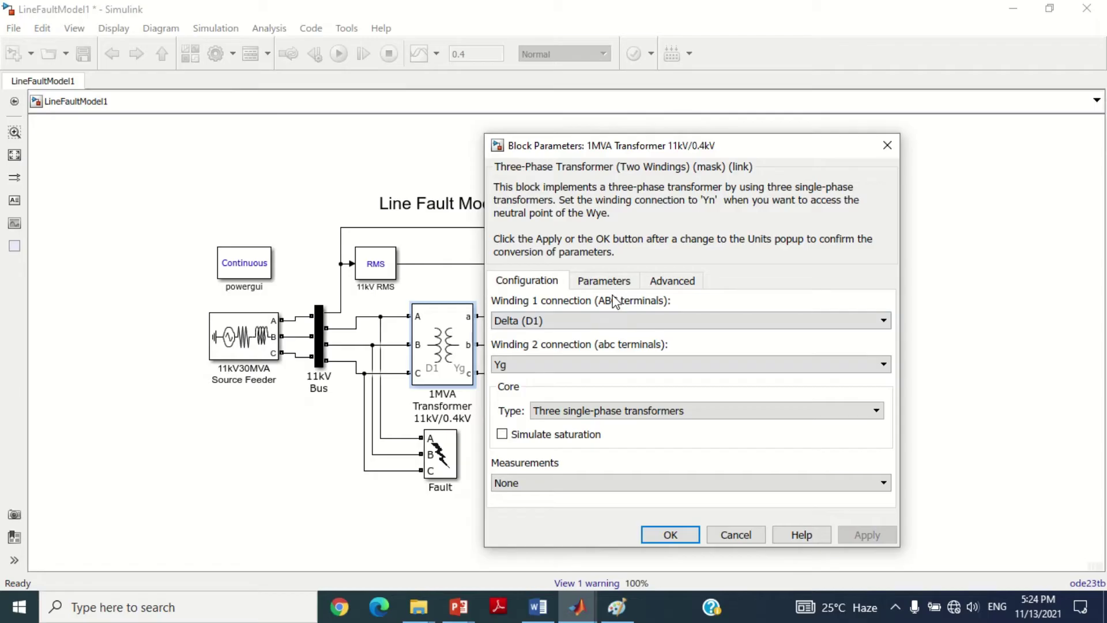
Step: Review the transformer's units, nominal power and frequency, winding parameters, and magnetization resistance and inductance
left_click(549, 229)
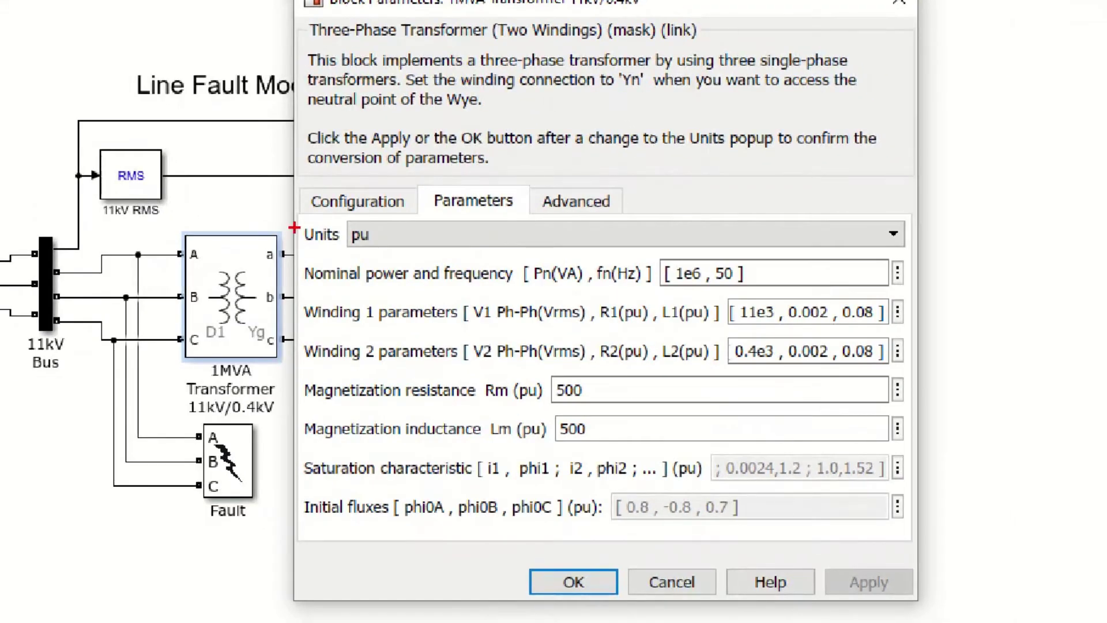
mouse_move(294, 213)
left_mouse_down()
mouse_move(317, 237)
mouse_move(387, 249)
left_mouse_up()
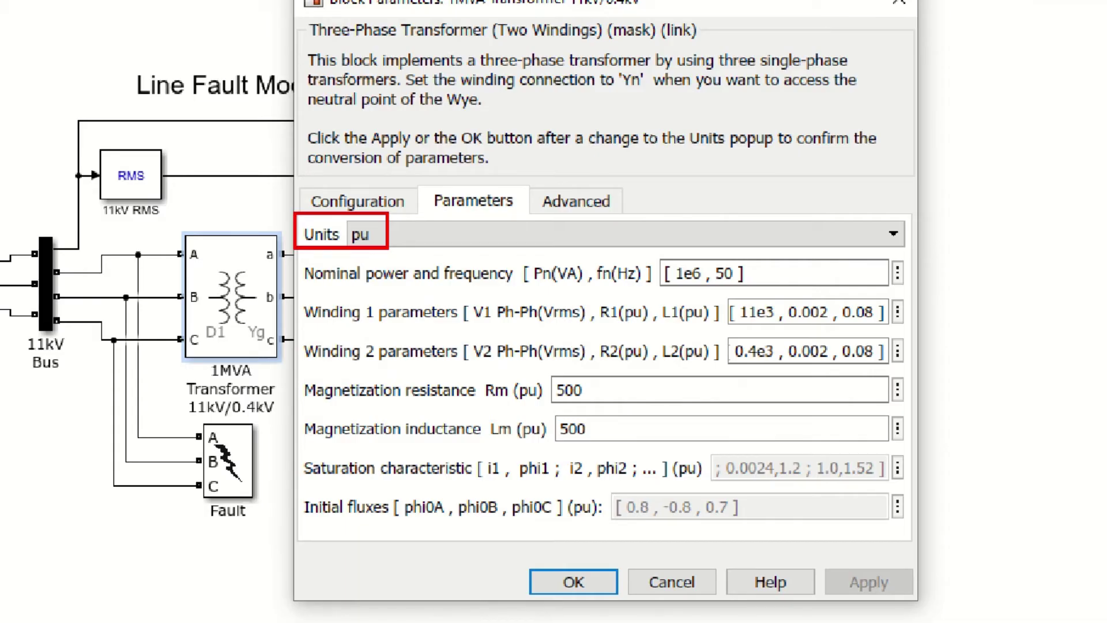
mouse_move(296, 257)
left_mouse_down()
mouse_move(502, 295)
mouse_move(797, 292)
left_mouse_up()
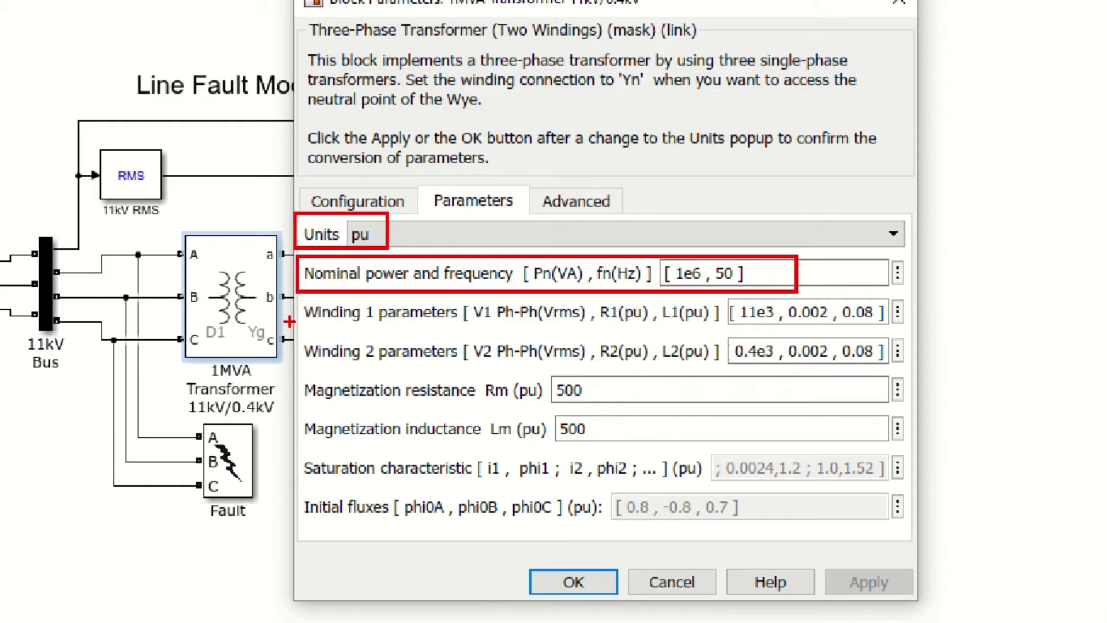
mouse_move(299, 299)
left_mouse_down()
mouse_move(332, 314)
mouse_move(615, 328)
mouse_move(905, 327)
left_mouse_up()
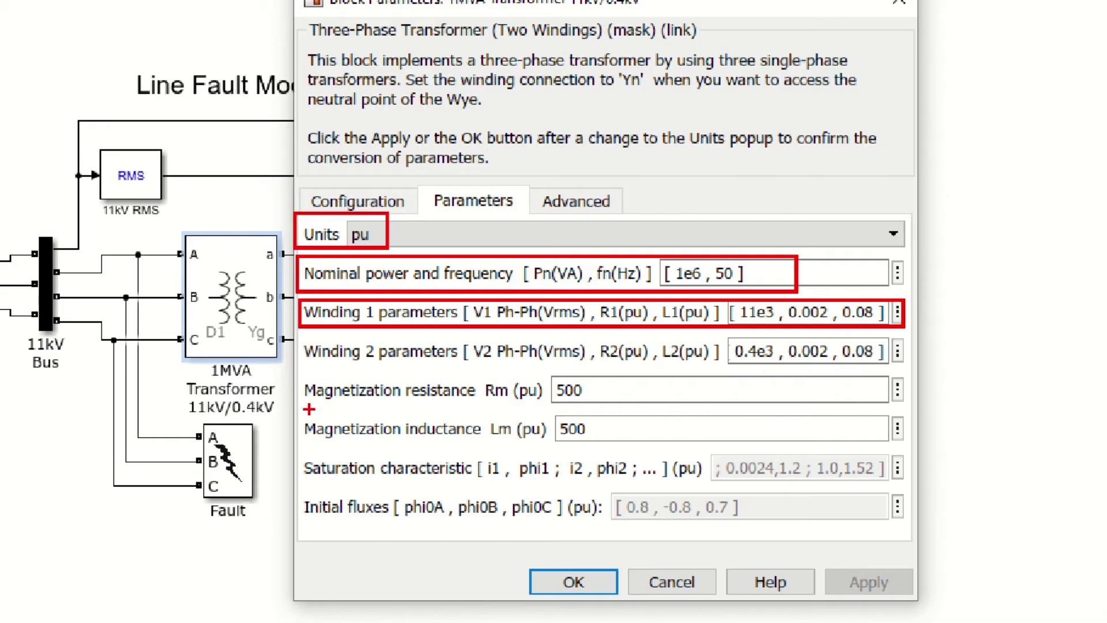
mouse_move(297, 332)
left_mouse_down()
mouse_move(350, 359)
mouse_move(919, 370)
mouse_move(909, 369)
left_mouse_up()
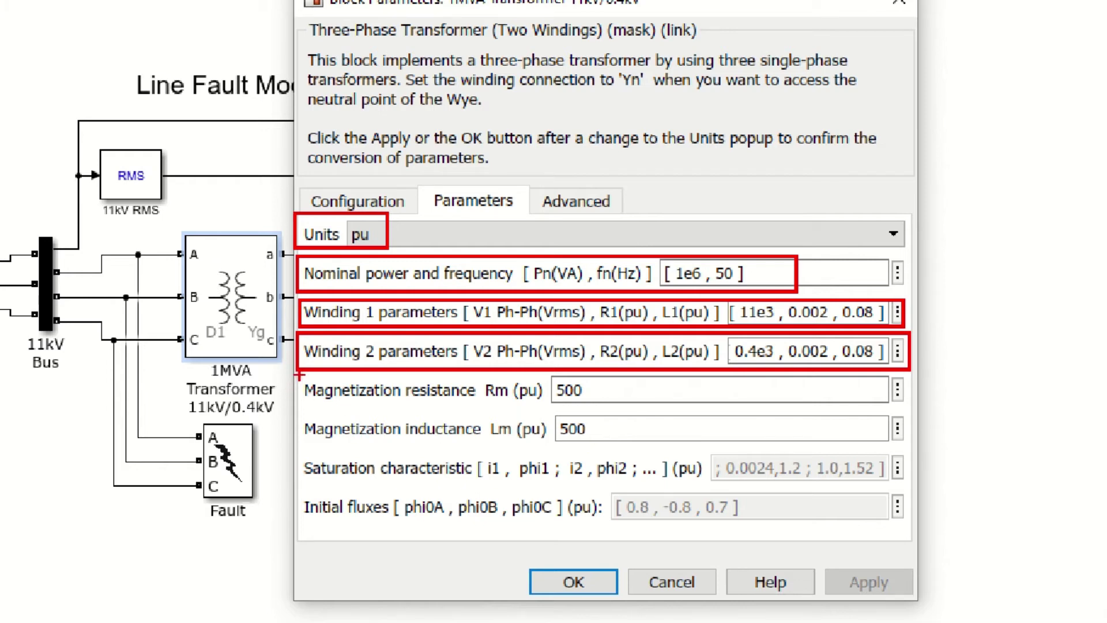
left_click_drag(299, 376, 375, 443)
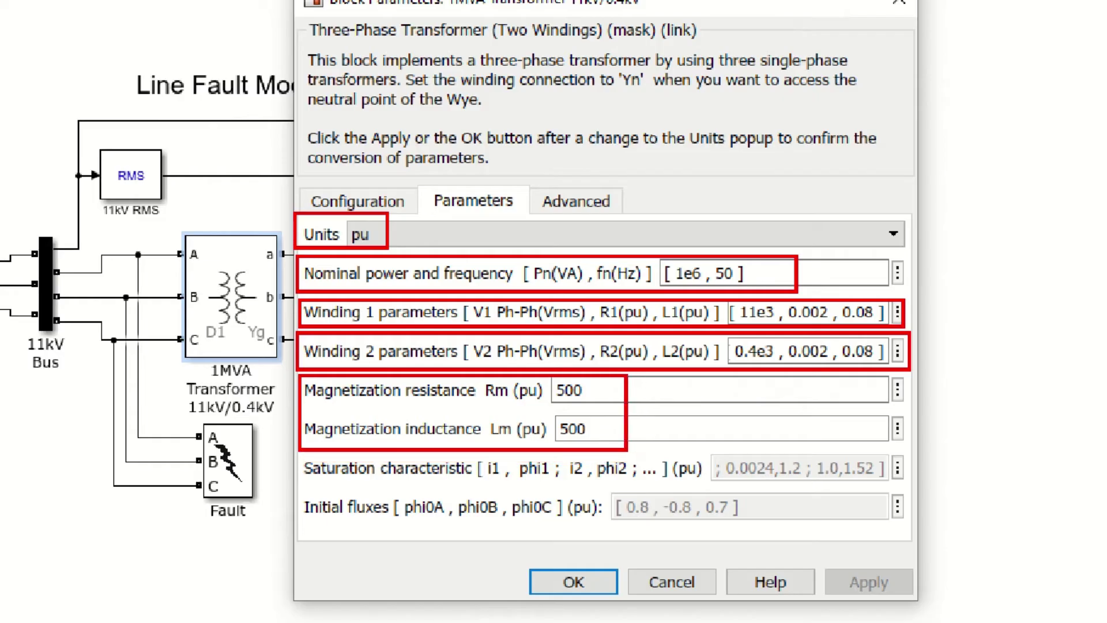
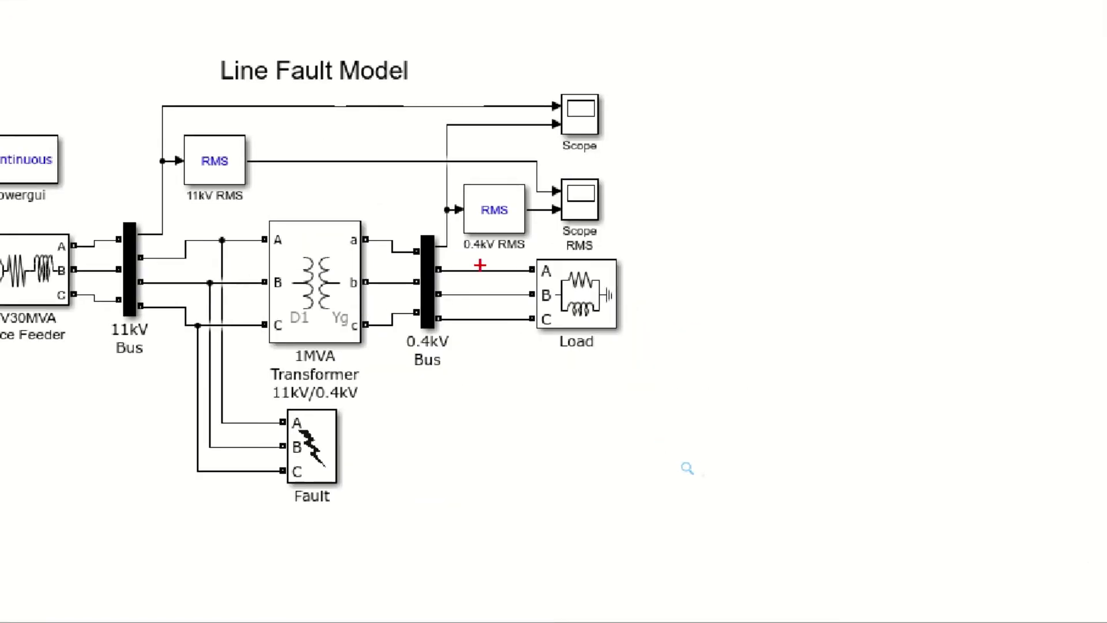
Step: Review the Load block's nominal voltage, active power and inductive reactive power, and close its parameters
left_click_drag(509, 246, 645, 362)
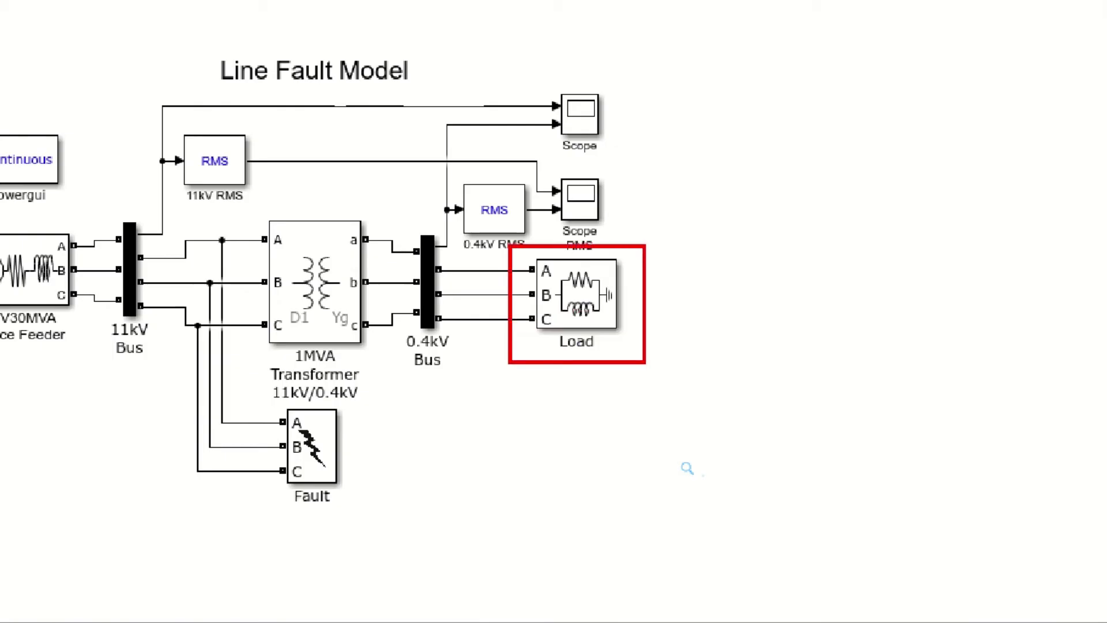
double_click(577, 304)
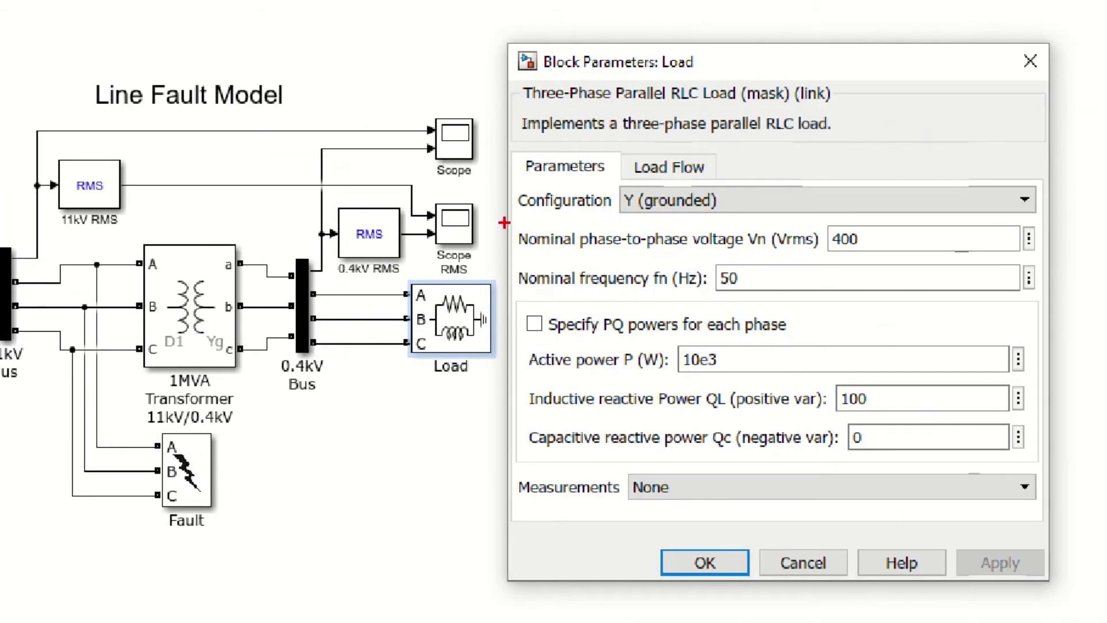
mouse_move(506, 222)
left_mouse_down()
mouse_move(778, 254)
mouse_move(887, 252)
left_mouse_up()
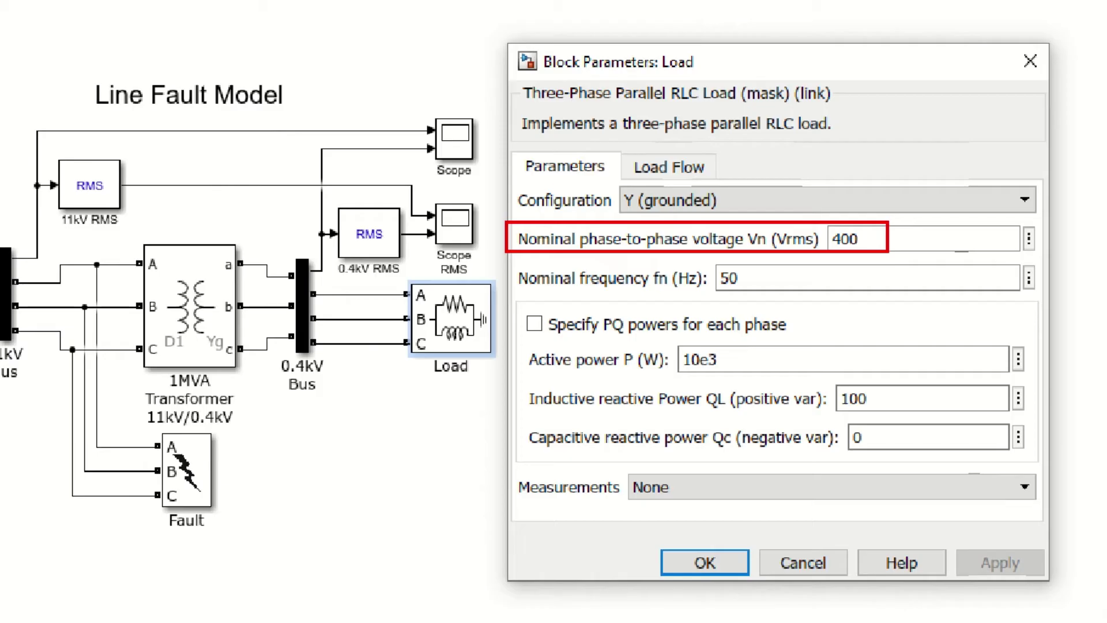
mouse_move(516, 339)
left_mouse_down()
mouse_move(585, 406)
mouse_move(914, 422)
mouse_move(916, 410)
left_mouse_up()
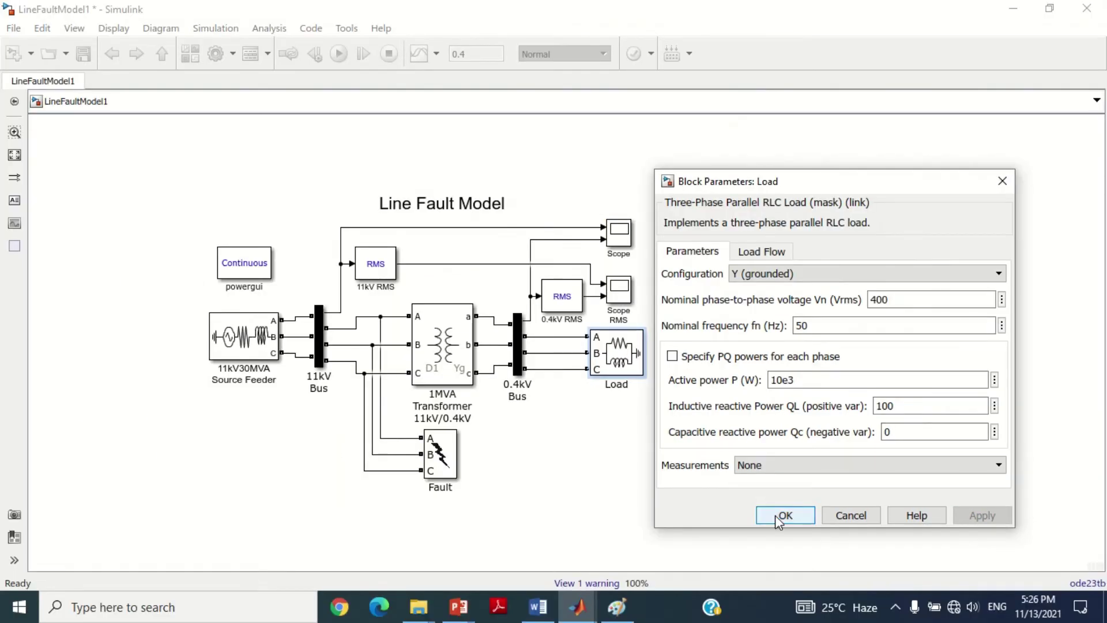
left_click(775, 514)
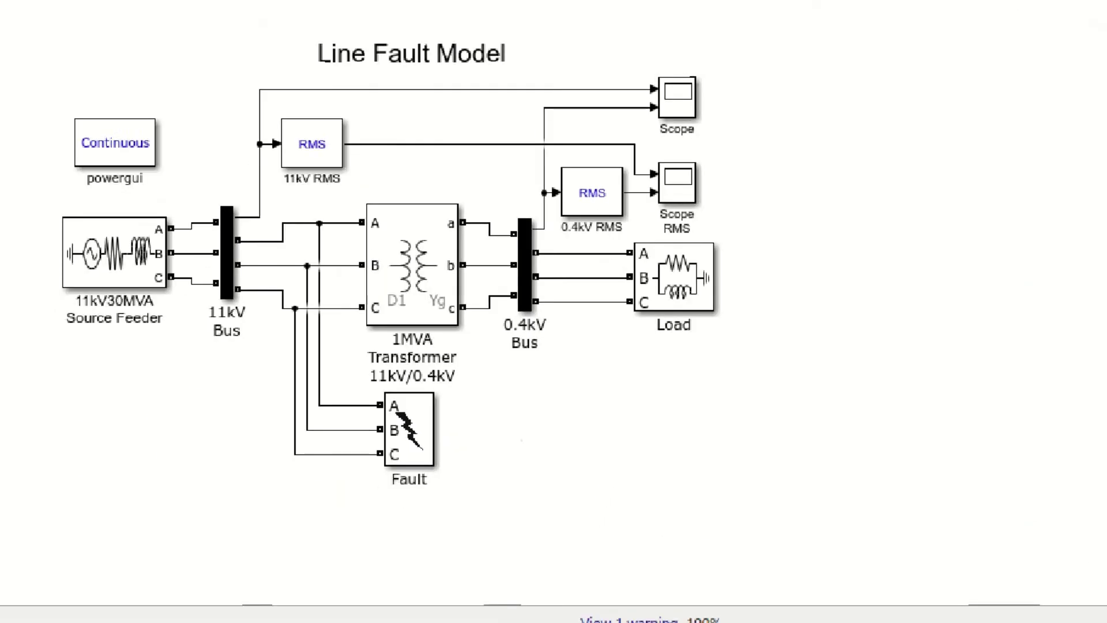
Step: Open the Fault block's parameters and review its initial status
mouse_move(336, 387)
left_mouse_down()
mouse_move(463, 478)
mouse_move(463, 499)
left_mouse_up()
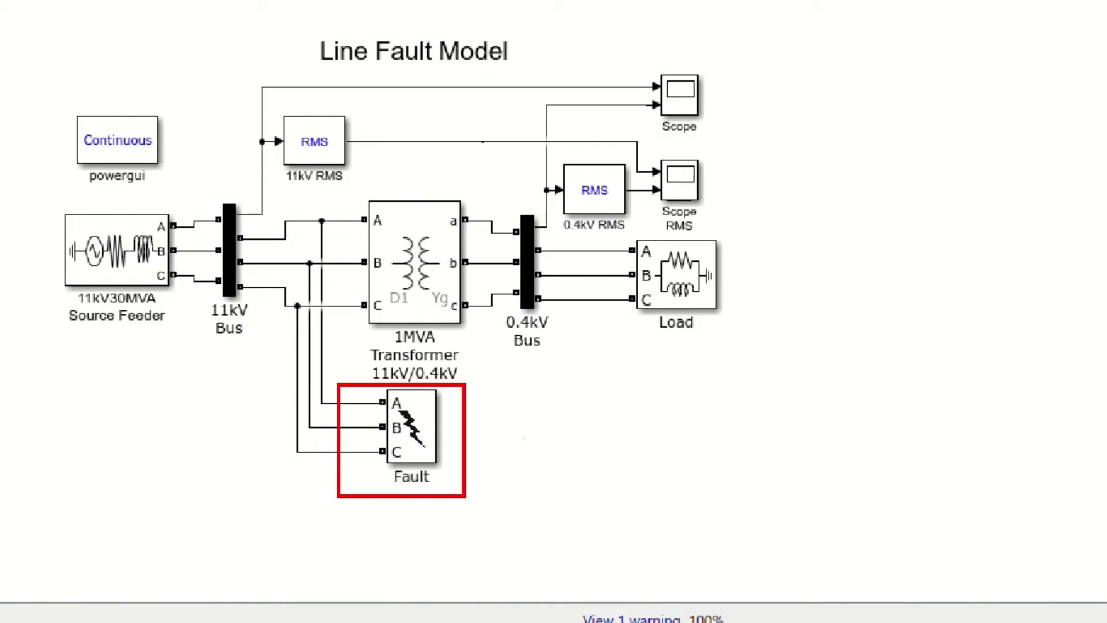
double_click(407, 418)
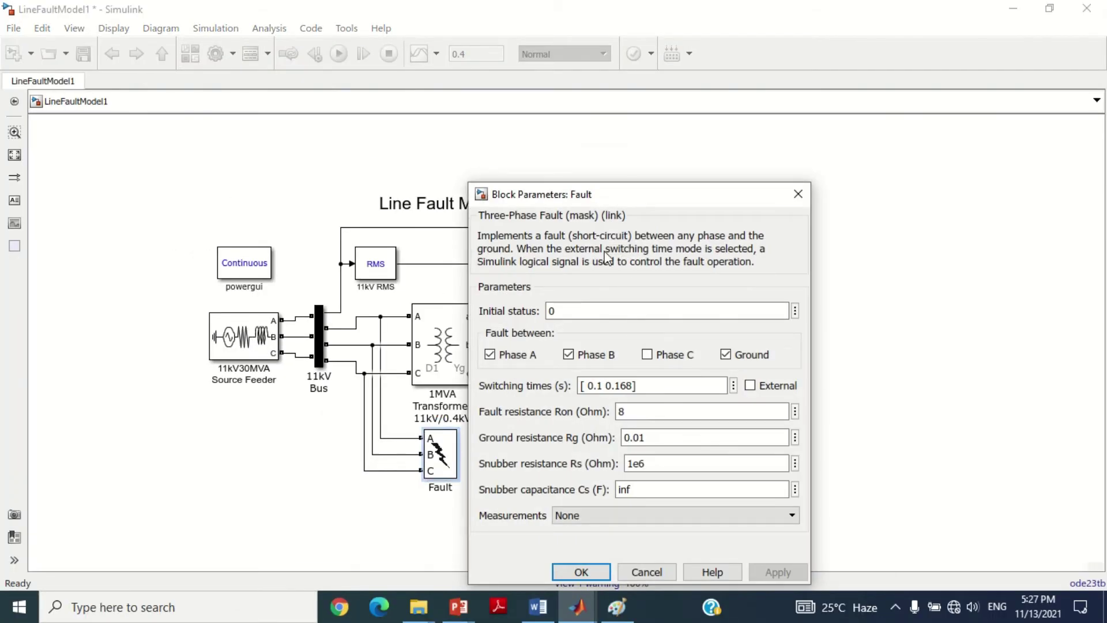
left_click_drag(627, 199, 586, 127)
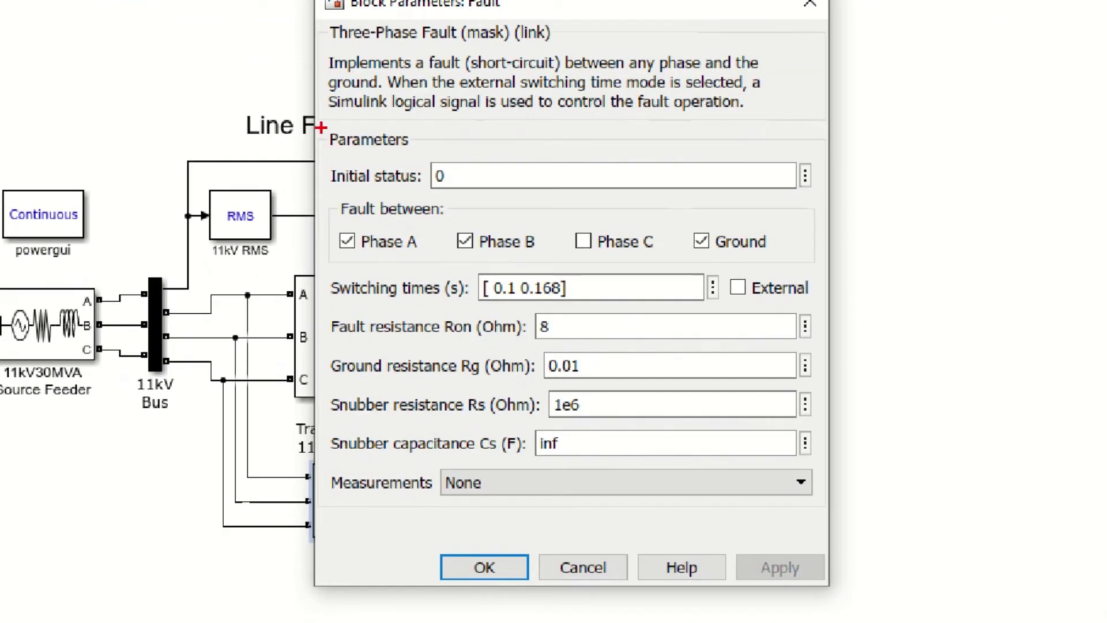
mouse_move(320, 127)
left_mouse_down()
mouse_move(435, 188)
mouse_move(468, 189)
left_mouse_up()
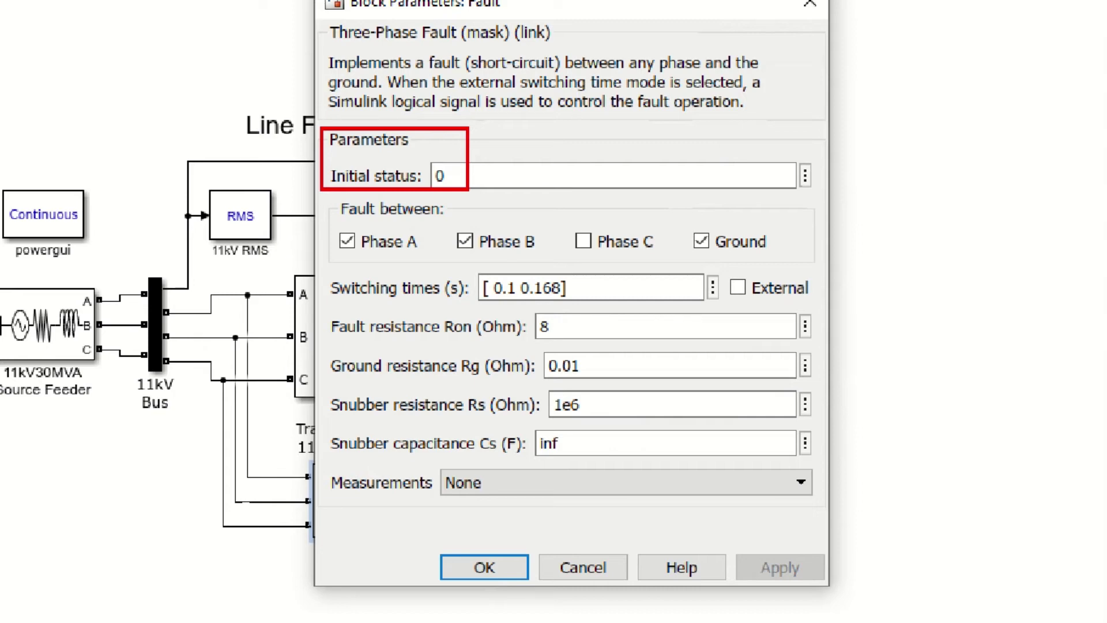
Step: Review the Fault block's phase and ground selections, switching times, fault resistance and ground resistance, and close its parameters
left_click_drag(316, 219, 440, 259)
left_click_drag(448, 219, 542, 264)
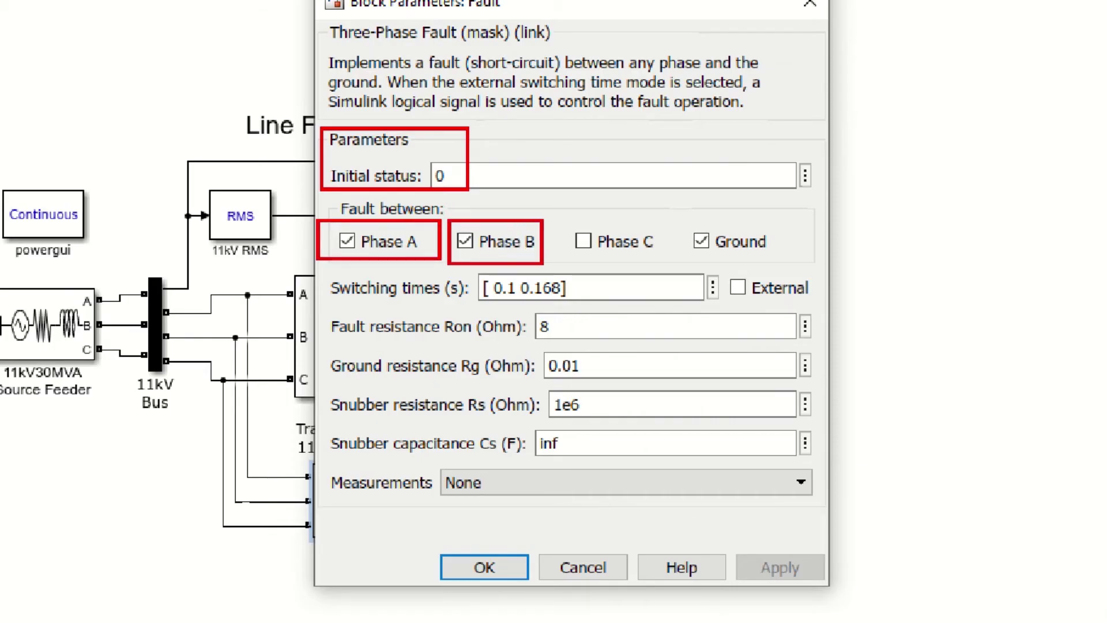
left_click_drag(678, 220, 793, 259)
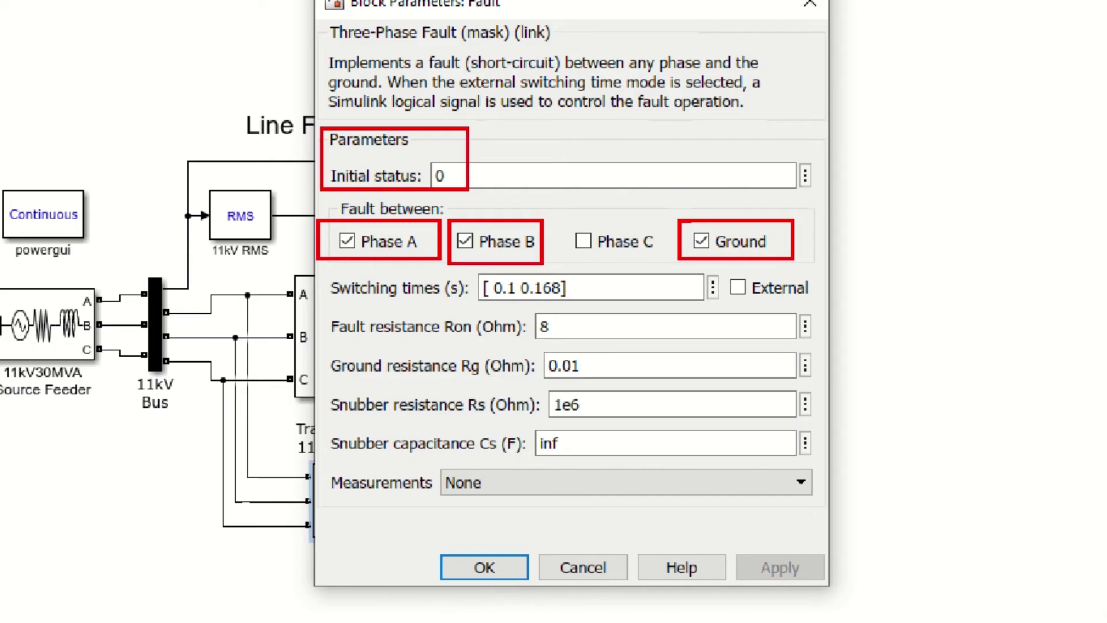
left_click_drag(324, 272, 544, 305)
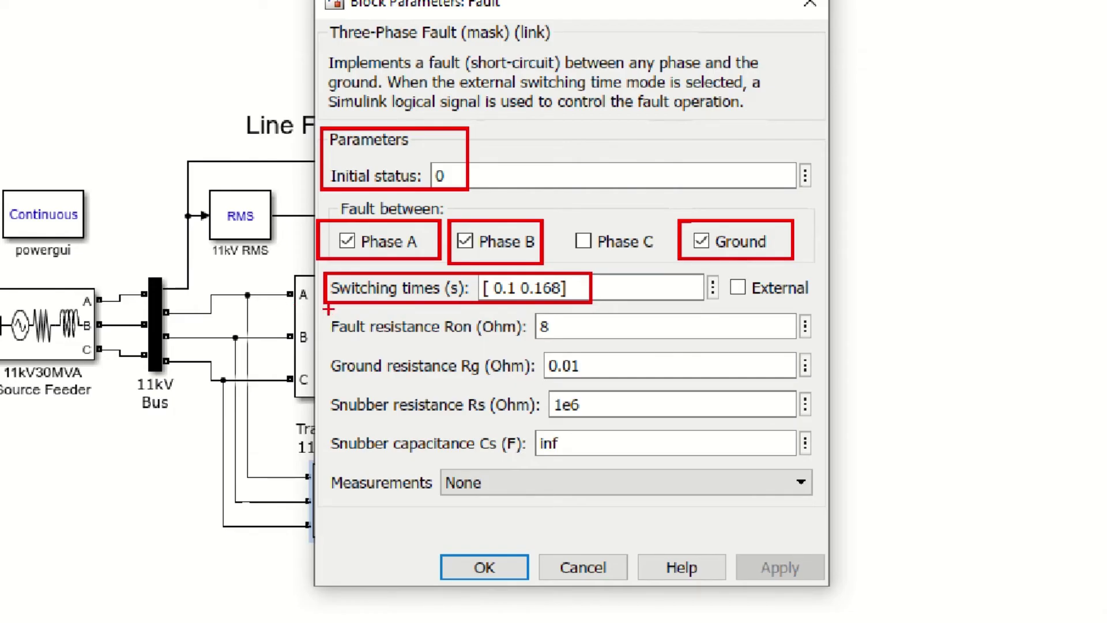
left_click_drag(328, 310, 593, 387)
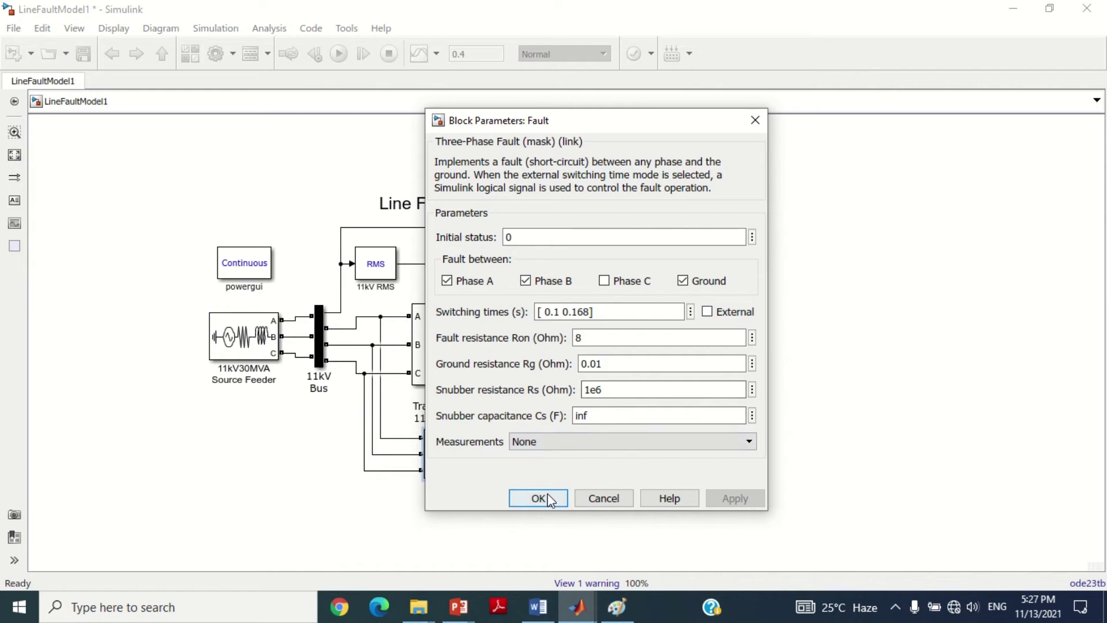
left_click(503, 564)
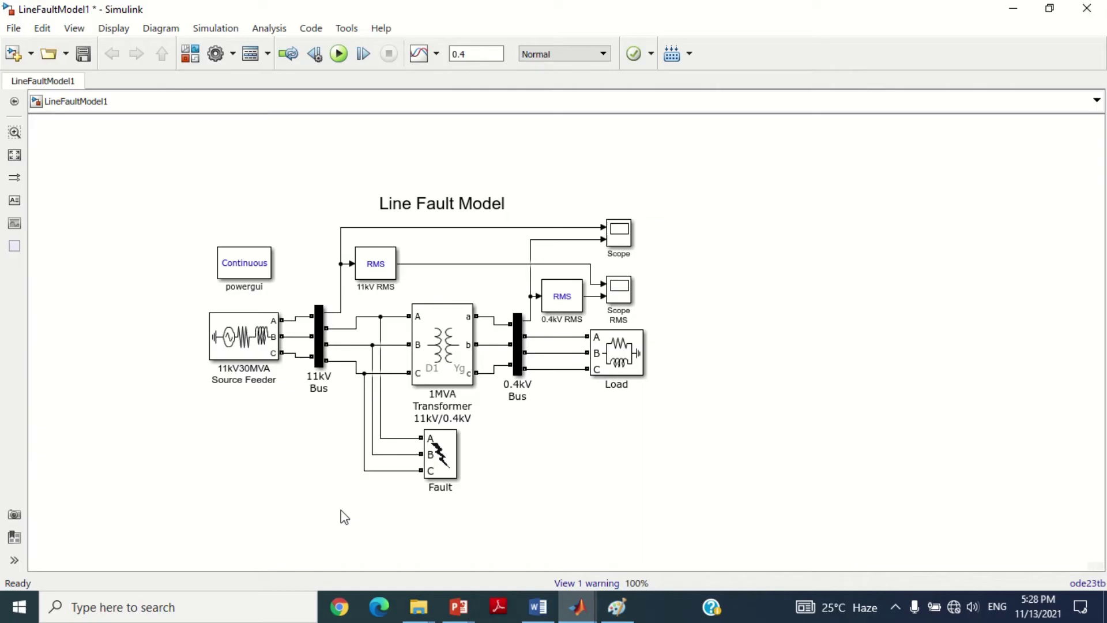
Step: Run the simulation and display the Scope's bus waveforms maximized, with the axes scaled to fit
left_click(339, 53)
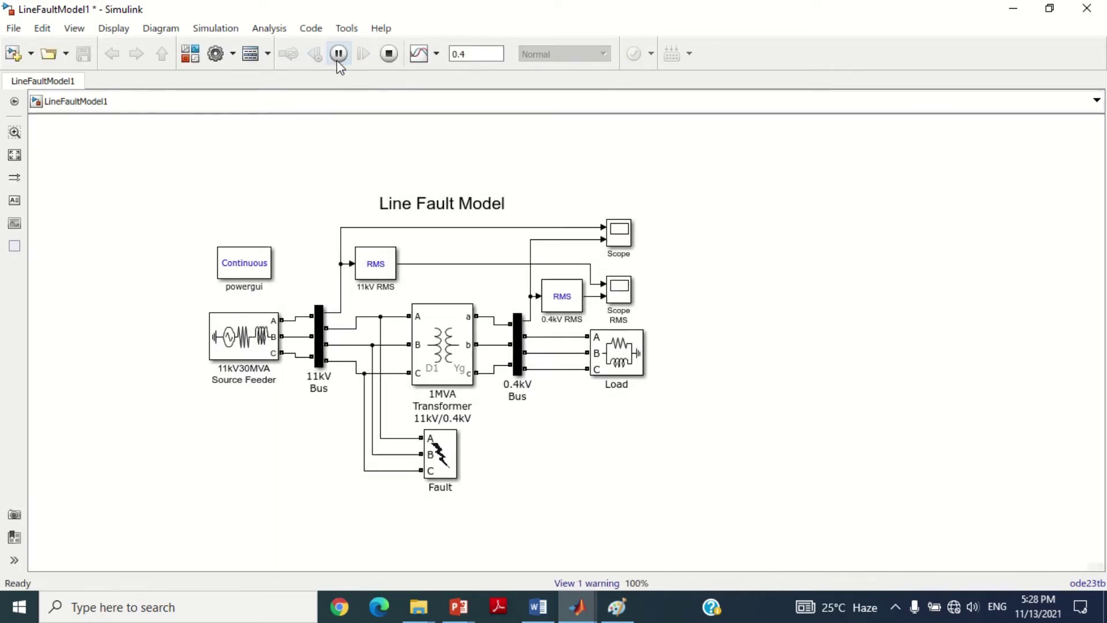
left_click(611, 231)
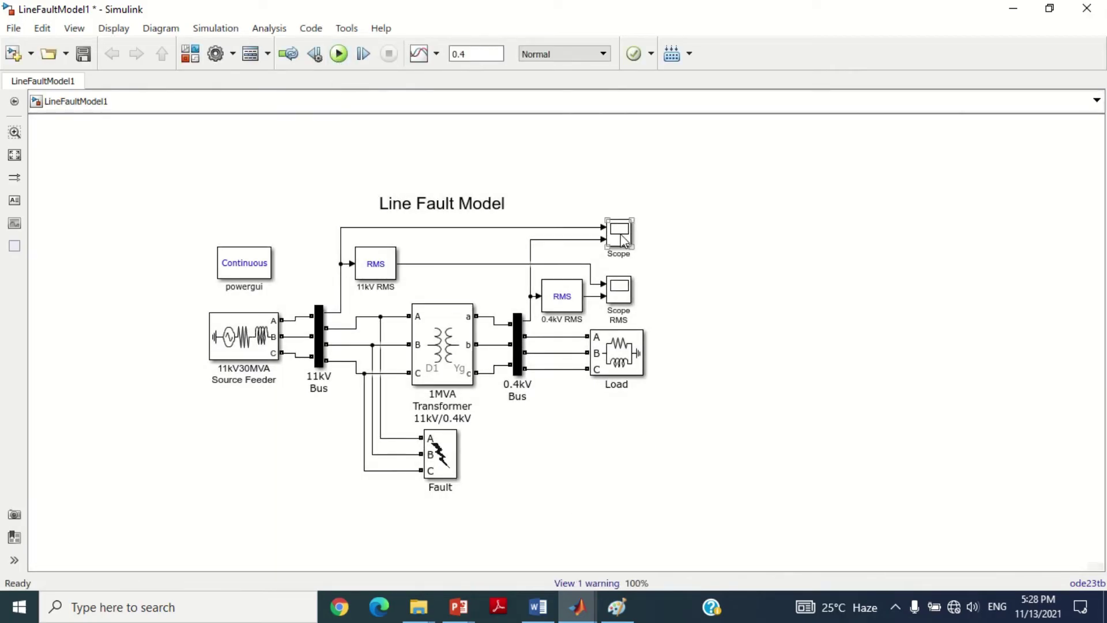
double_click(622, 240)
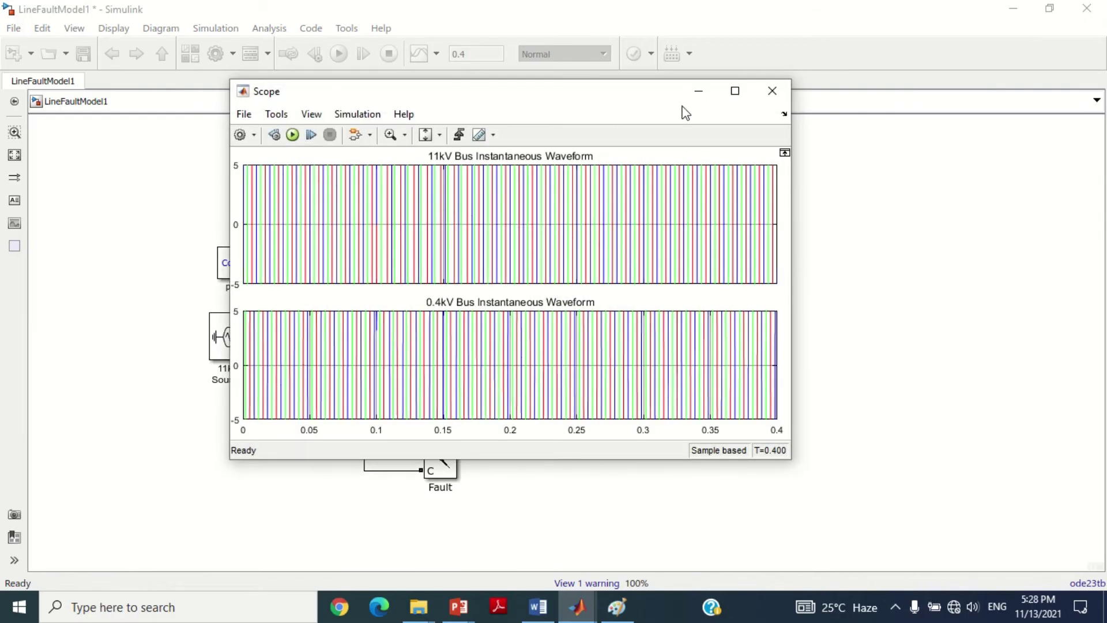
left_click(736, 91)
left_click(209, 49)
left_click(200, 94)
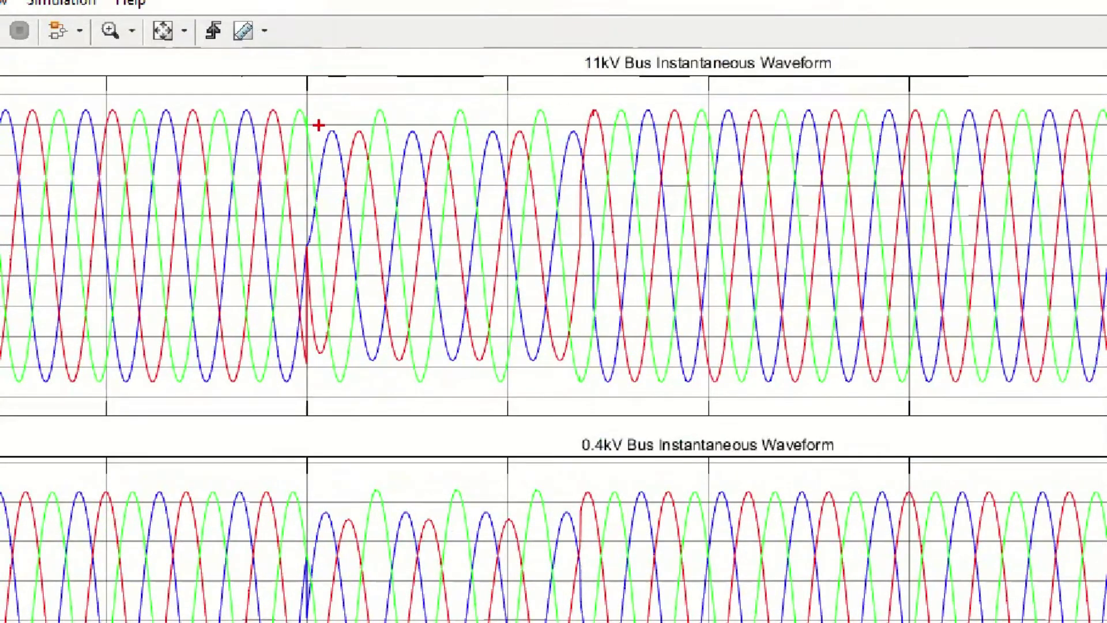
Step: Compare the faulted and healthy phases during the fault in the 11kV and 0.4kV instantaneous waveforms, and close the Scope
mouse_move(318, 125)
left_mouse_down()
mouse_move(447, 170)
mouse_move(609, 187)
mouse_move(583, 185)
left_mouse_up()
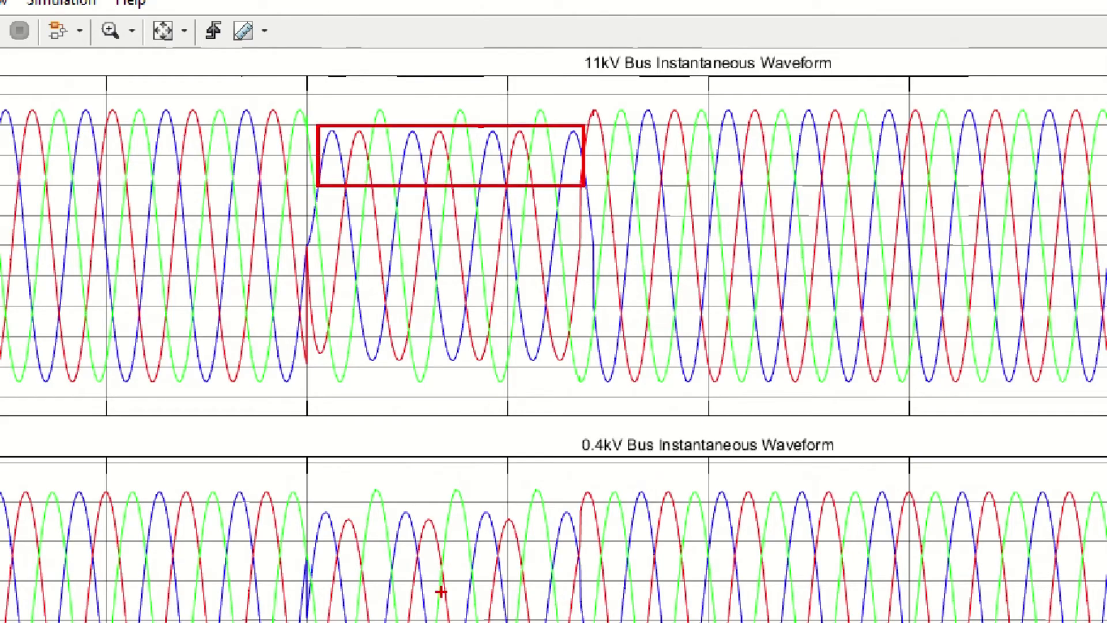
left_click_drag(312, 510, 591, 565)
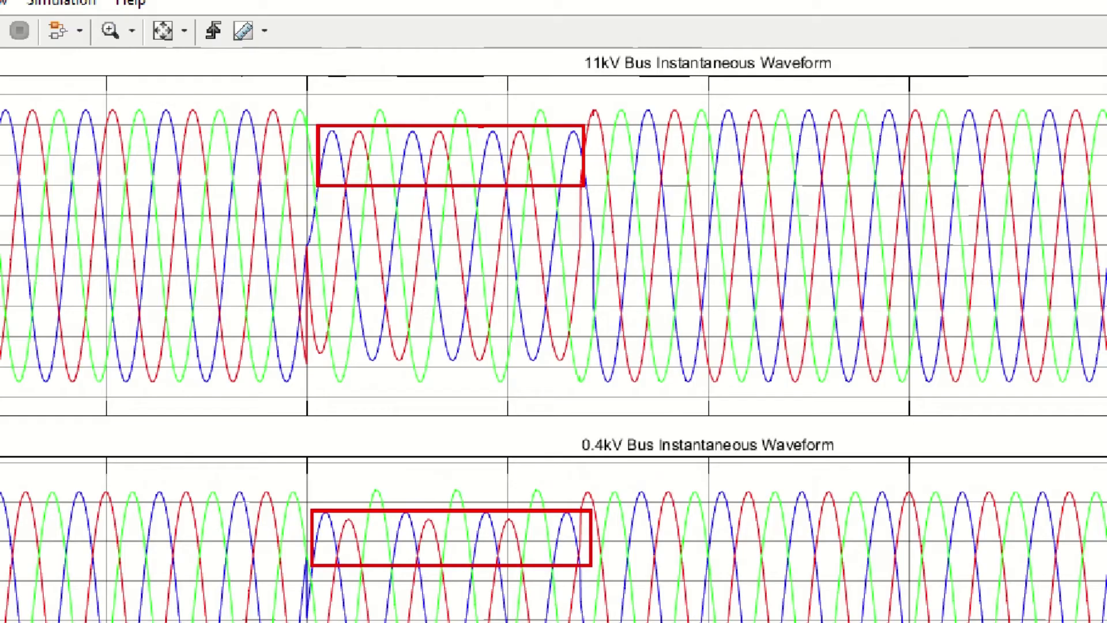
left_click_drag(348, 91, 521, 119)
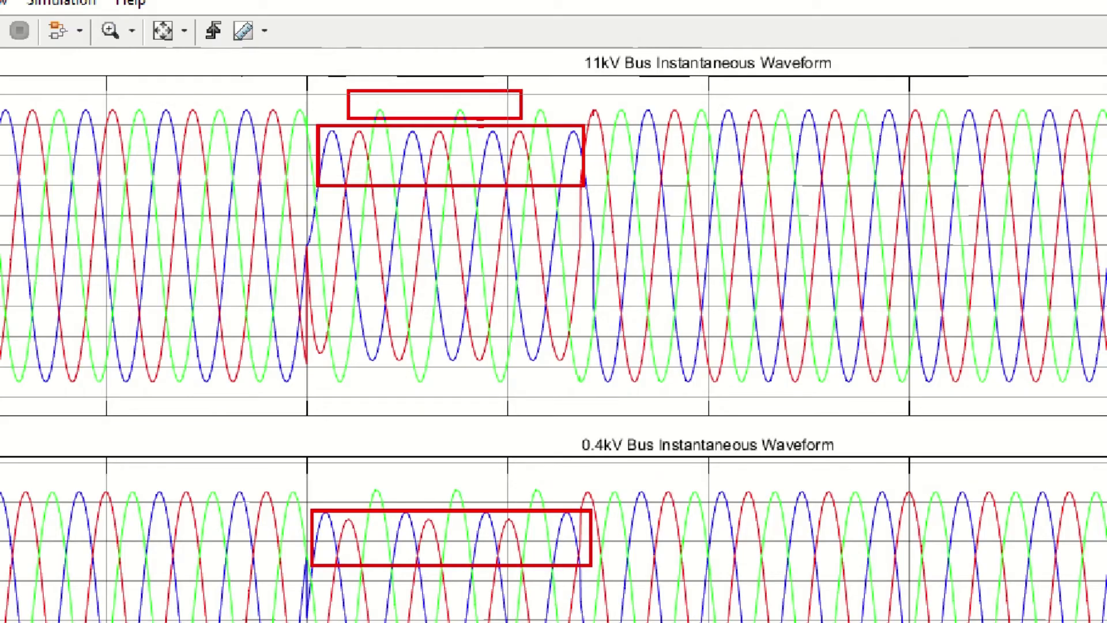
left_click_drag(358, 471, 557, 500)
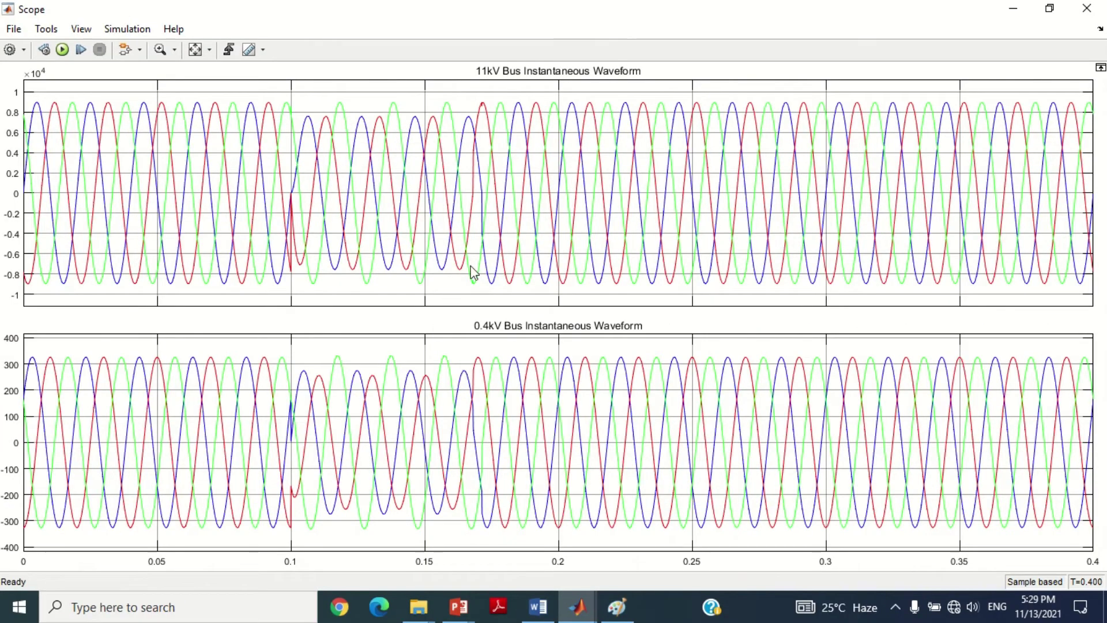
left_click(1086, 8)
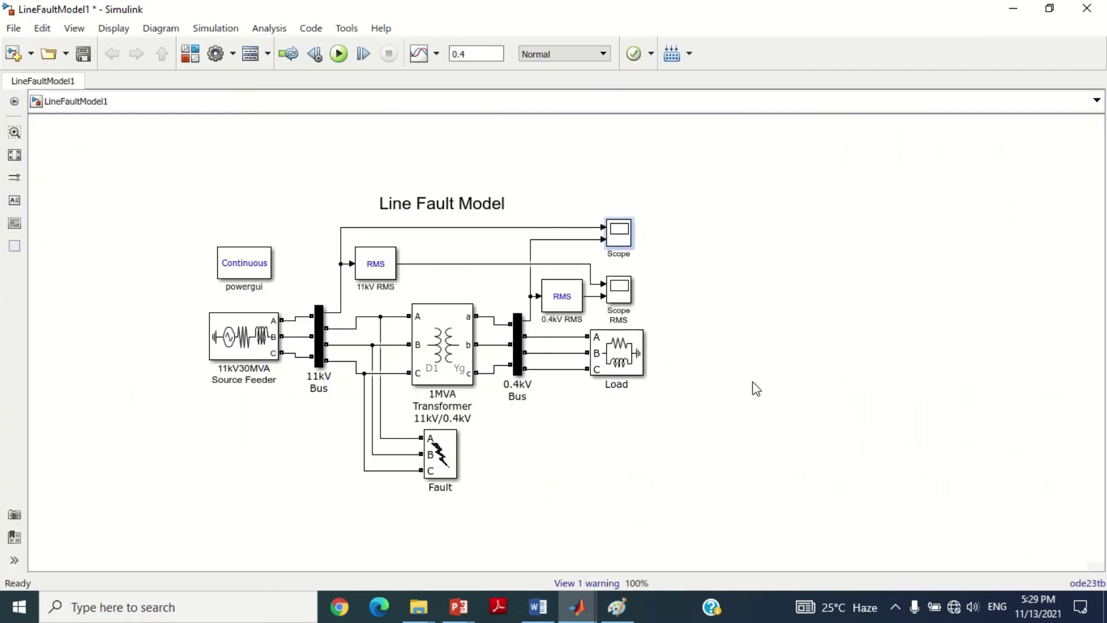
Step: Open Scope RMS maximized, examine the 11kV and 0.4kV bus RMS voltages during the fault, and close it
double_click(619, 297)
left_click(776, 97)
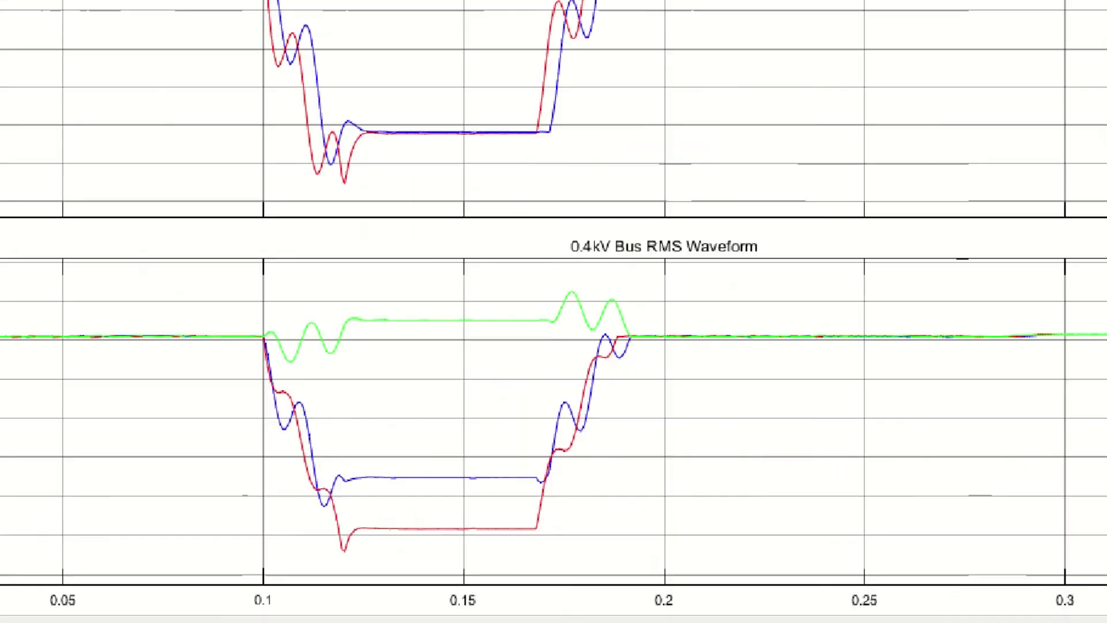
mouse_move(425, 383)
left_mouse_down()
mouse_move(780, 555)
mouse_move(809, 555)
left_mouse_up()
left_click_drag(448, 70, 802, 185)
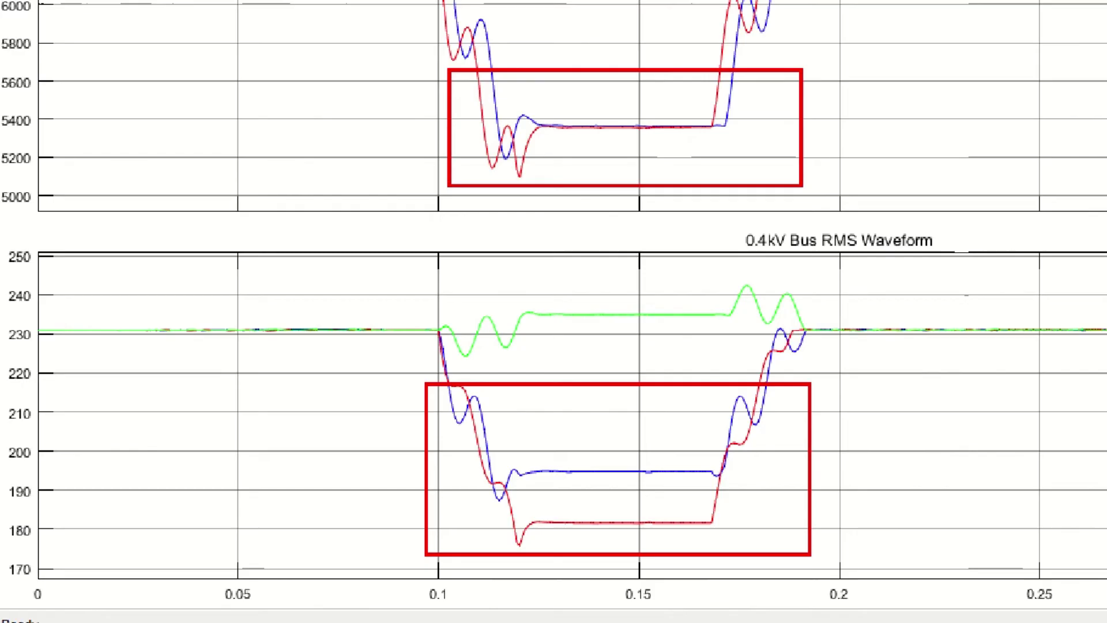
left_click_drag(432, 265, 839, 314)
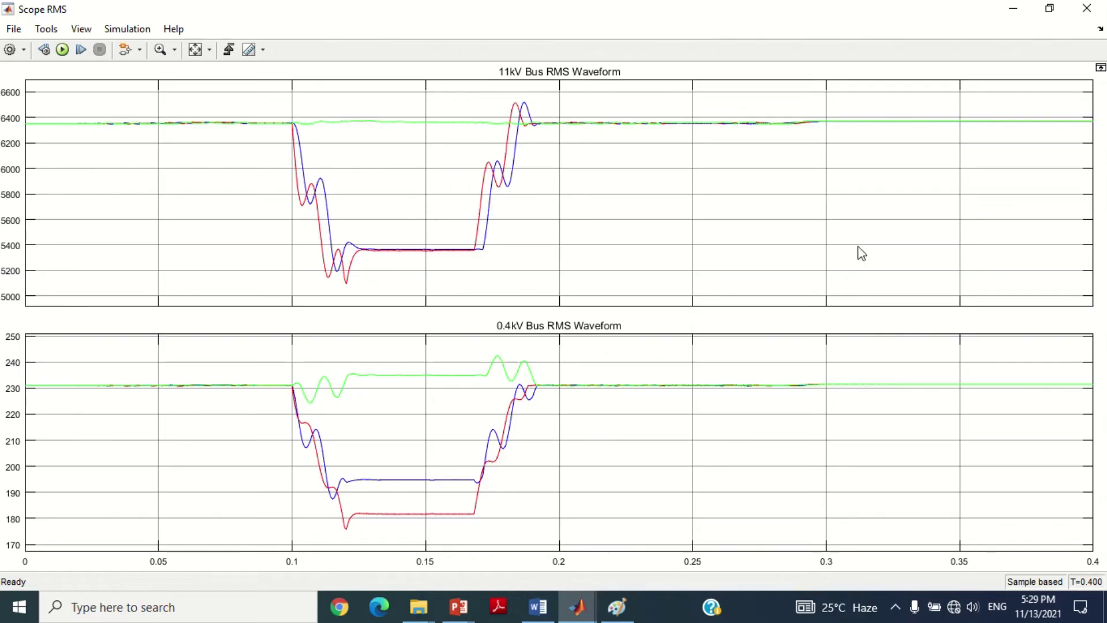
left_click(1087, 8)
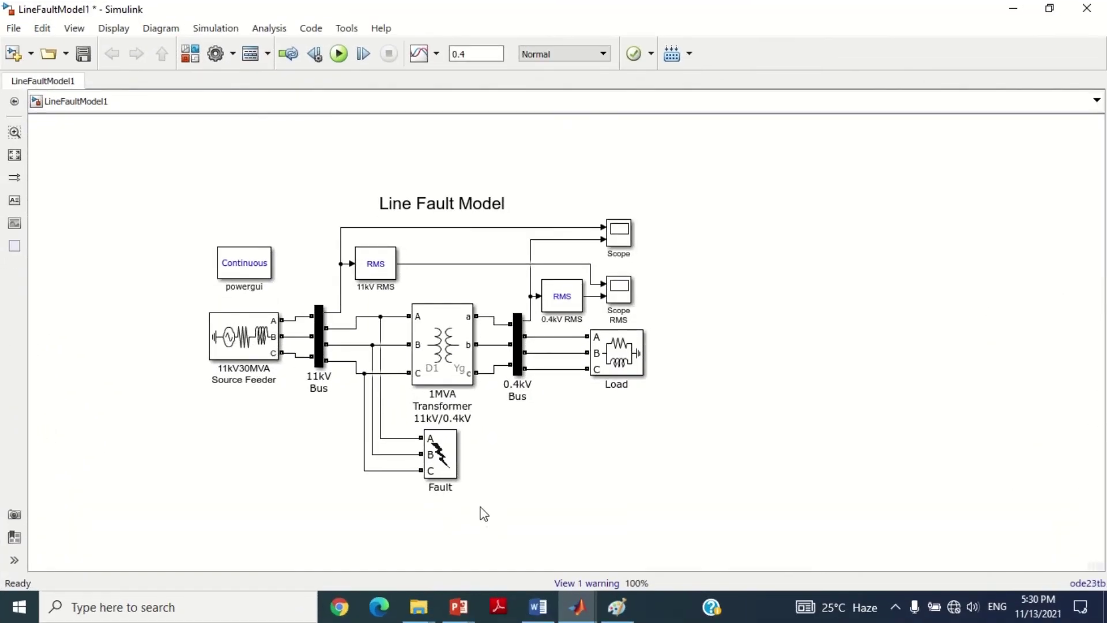
Step: Duplicate the Fault block and place the copy below the 11kV30MVA Source Feeder
left_click(441, 452)
right_click(441, 453)
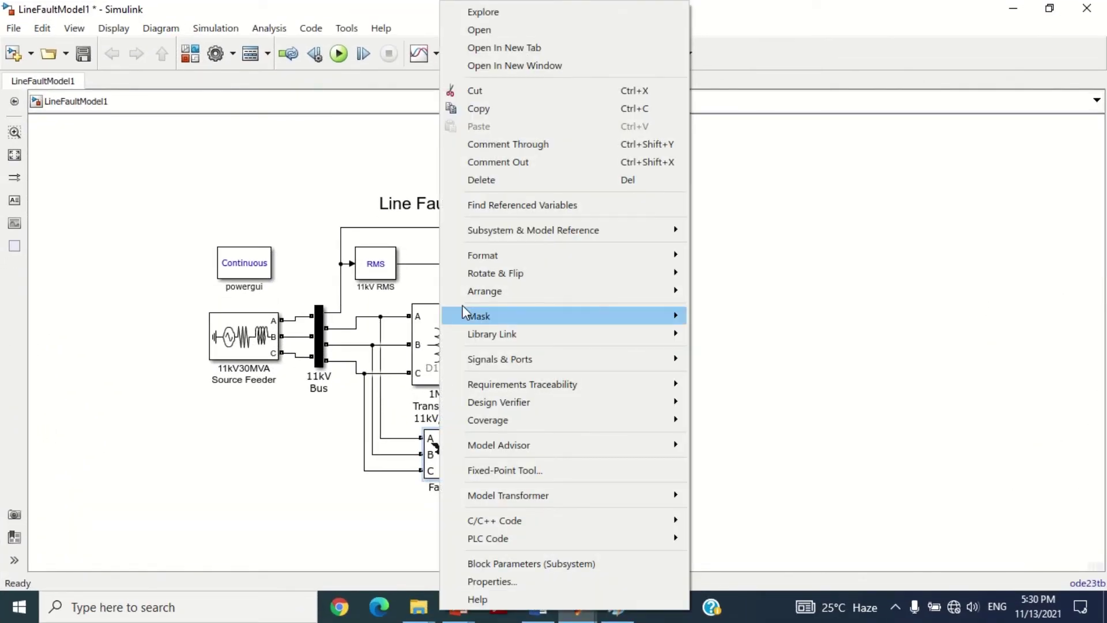
key("Escape")
left_click(211, 480)
key("ctrl+v")
left_click_drag(226, 505, 243, 437)
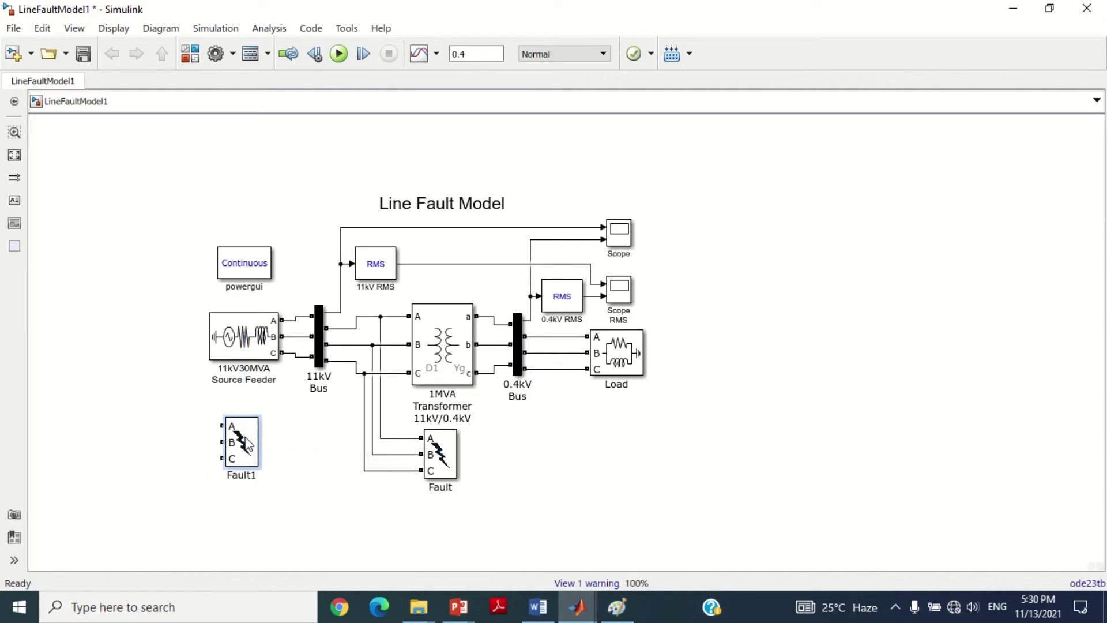
Step: Flip the copied fault block left-right so its ports face the original Fault block
right_click(240, 424)
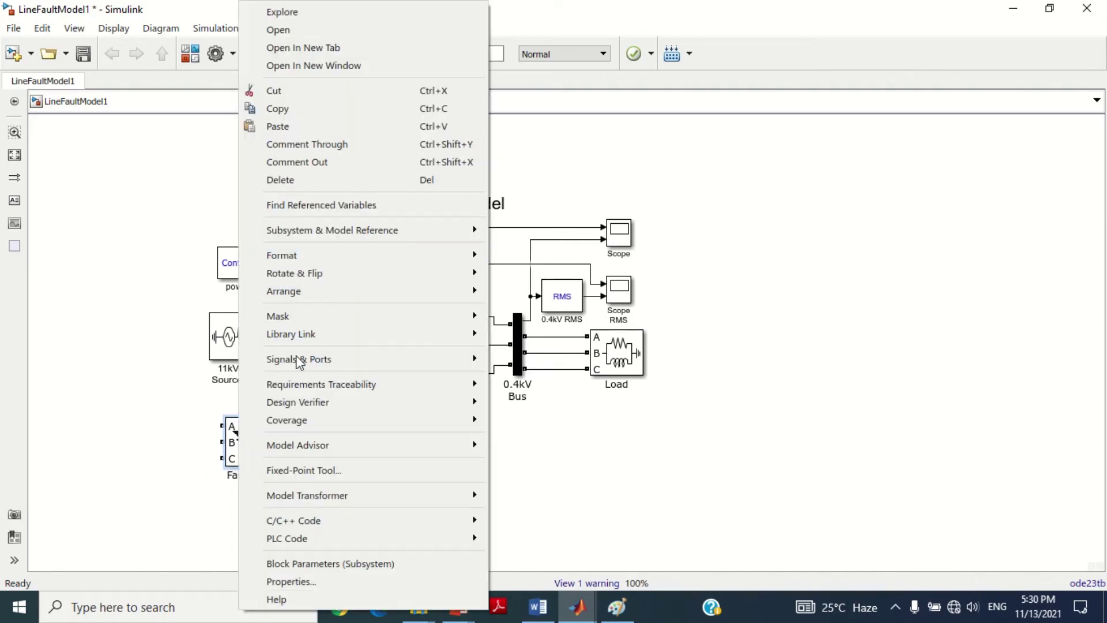
mouse_move(335, 272)
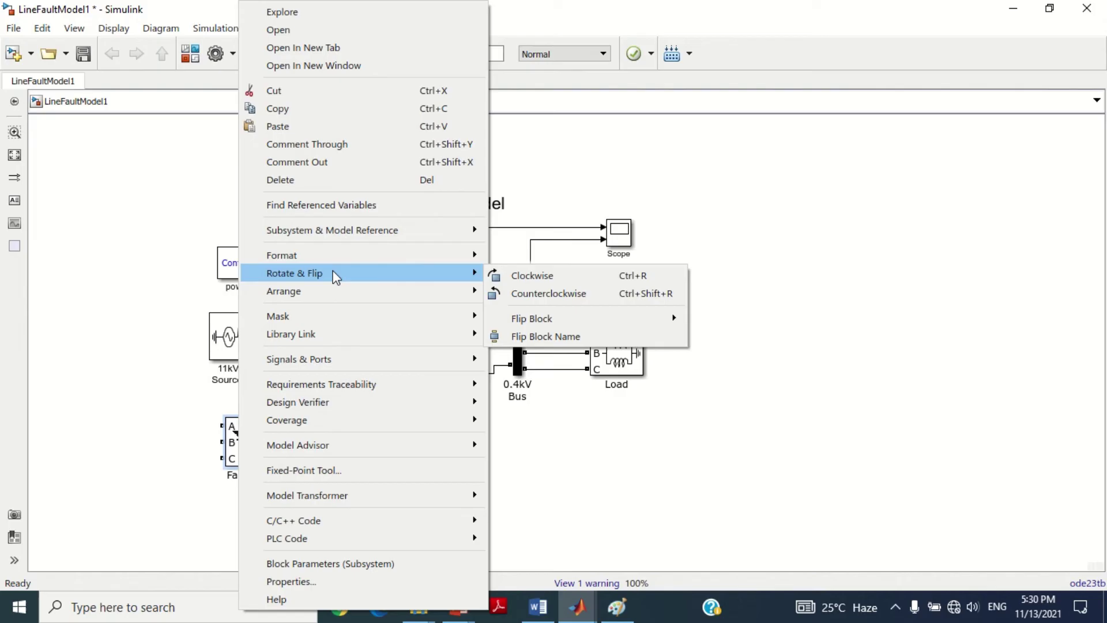
mouse_move(542, 318)
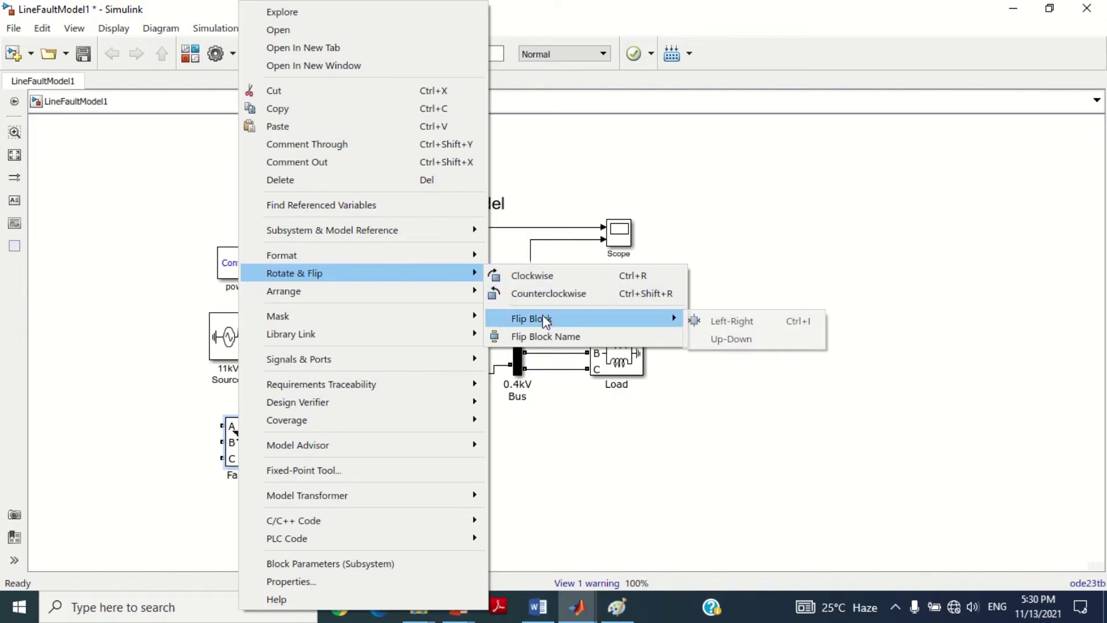
left_click(739, 323)
Step: Connect the A, B and C ports of Fault1 to the matching phase lines feeding the original Fault block
left_click_drag(248, 429, 380, 438)
left_click_drag(262, 453, 372, 454)
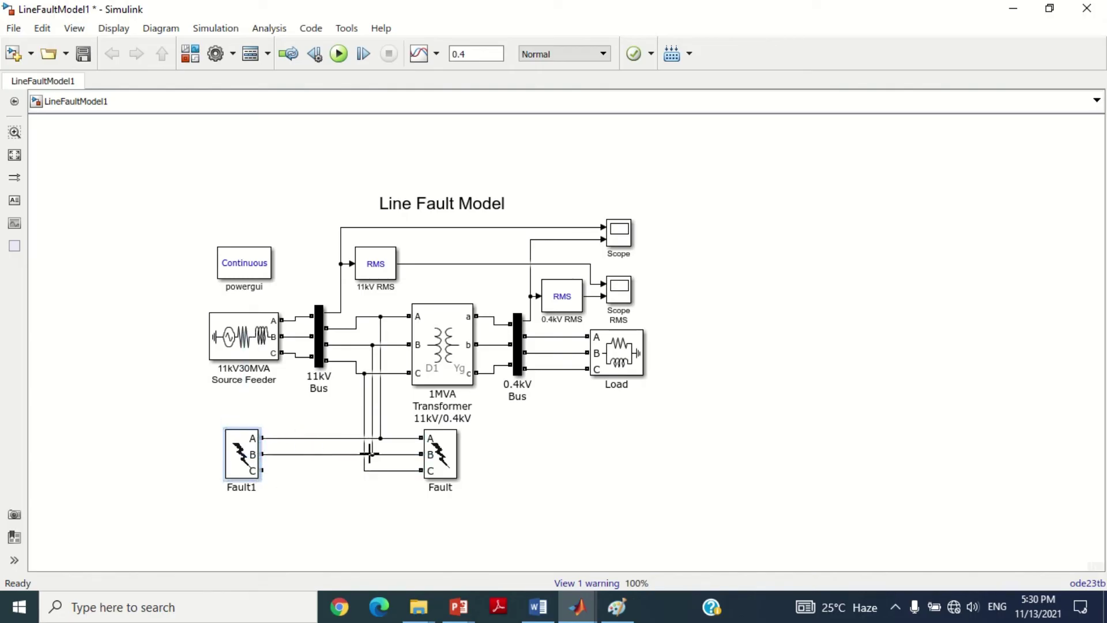
left_click_drag(262, 470, 365, 470)
Step: Open Fault1's parameters and set its switching times to [ 0.168 0.3] seconds
left_click(224, 442)
double_click(223, 442)
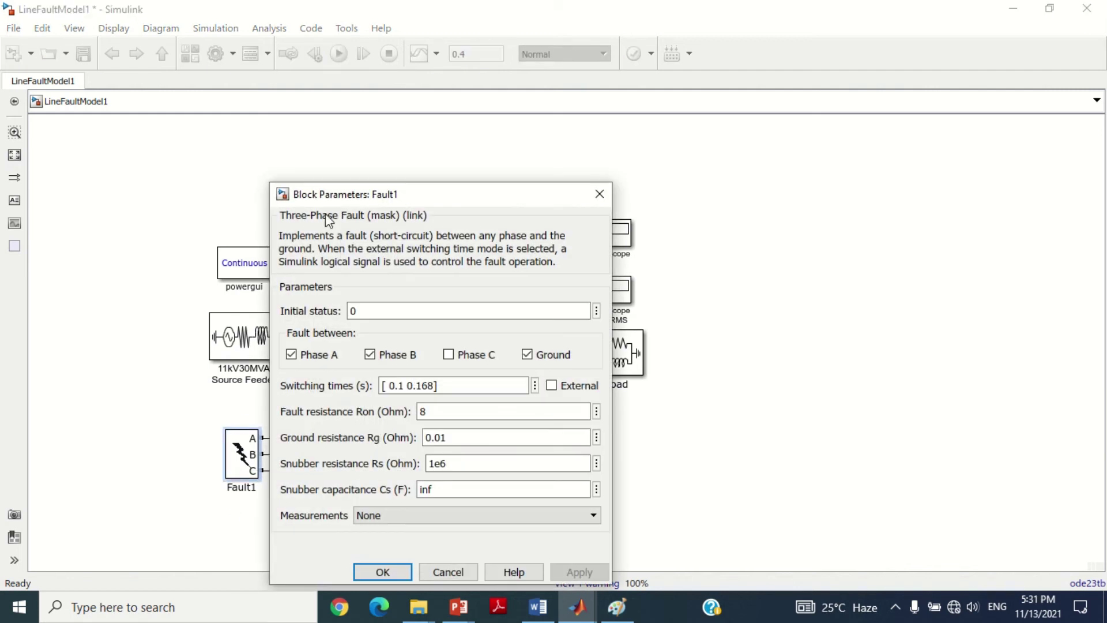
left_click_drag(439, 196, 495, 96)
left_click_drag(492, 283, 437, 283)
left_click(476, 284)
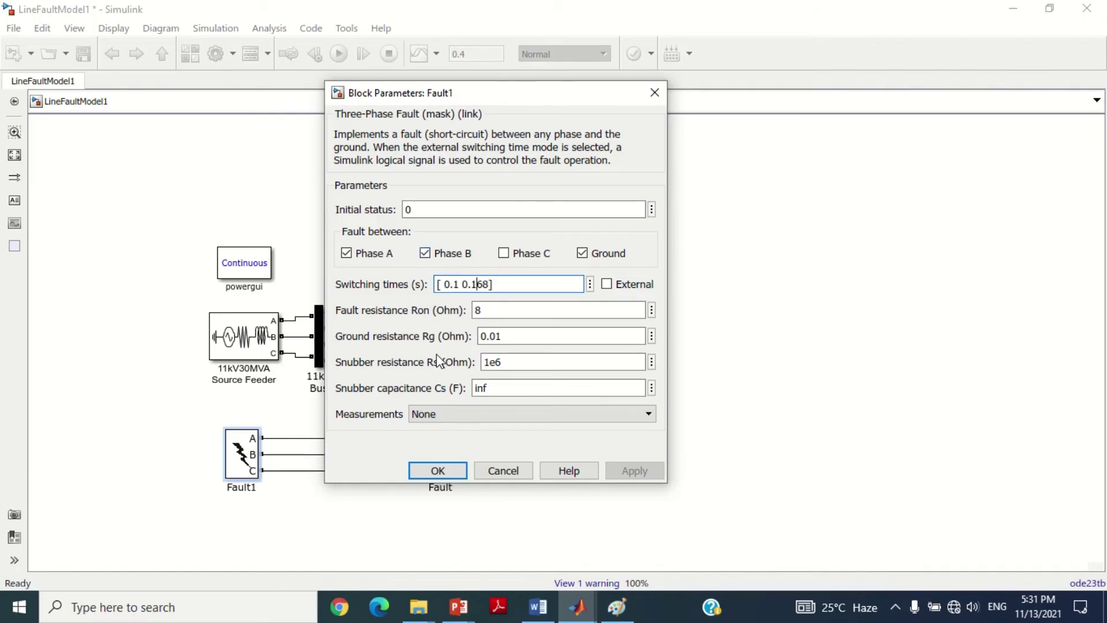
type("68")
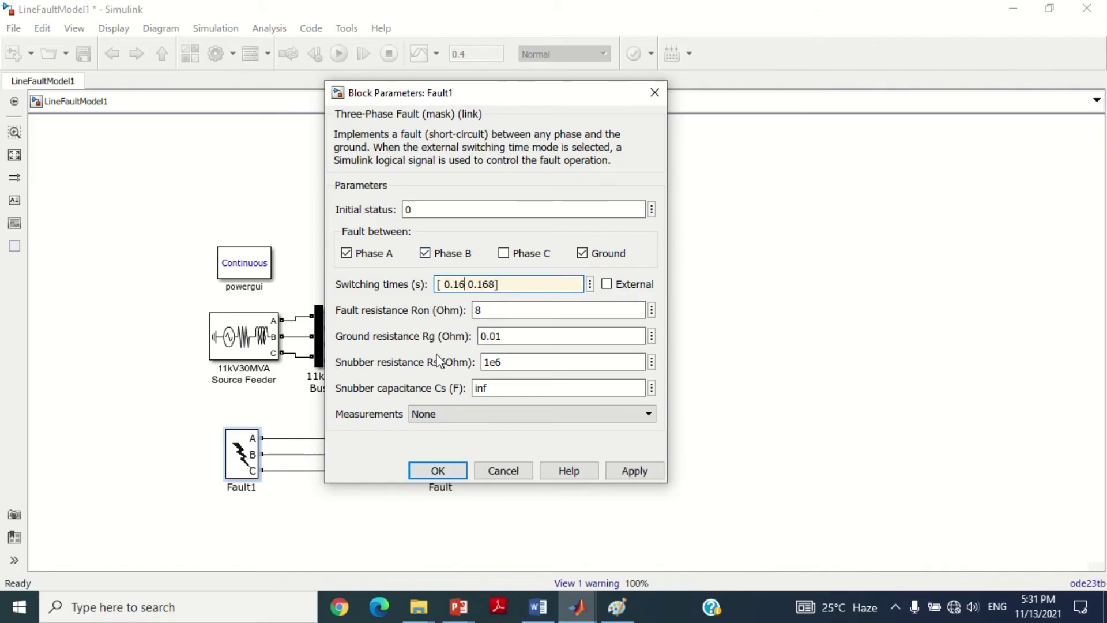
key("Right")
key("Right")
key("Right")
key("Delete")
key("Delete")
key("Delete")
type("3")
Step: Set Fault1's fault resistance Ron to 0.1 Ohm and confirm its parameters
double_click(517, 310)
type("0.1")
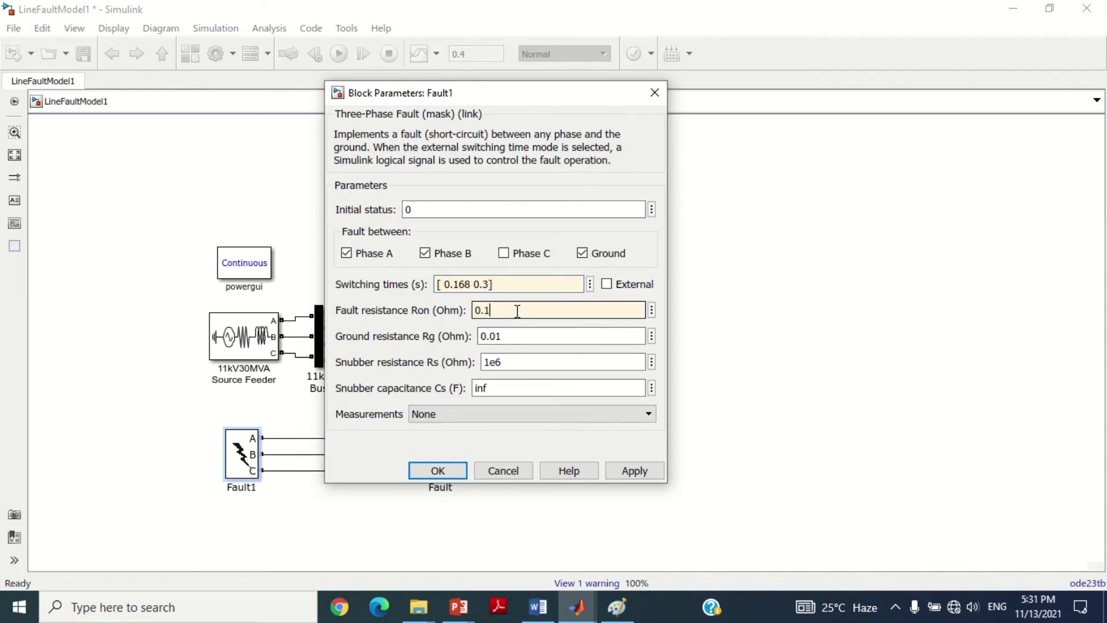
left_click(438, 471)
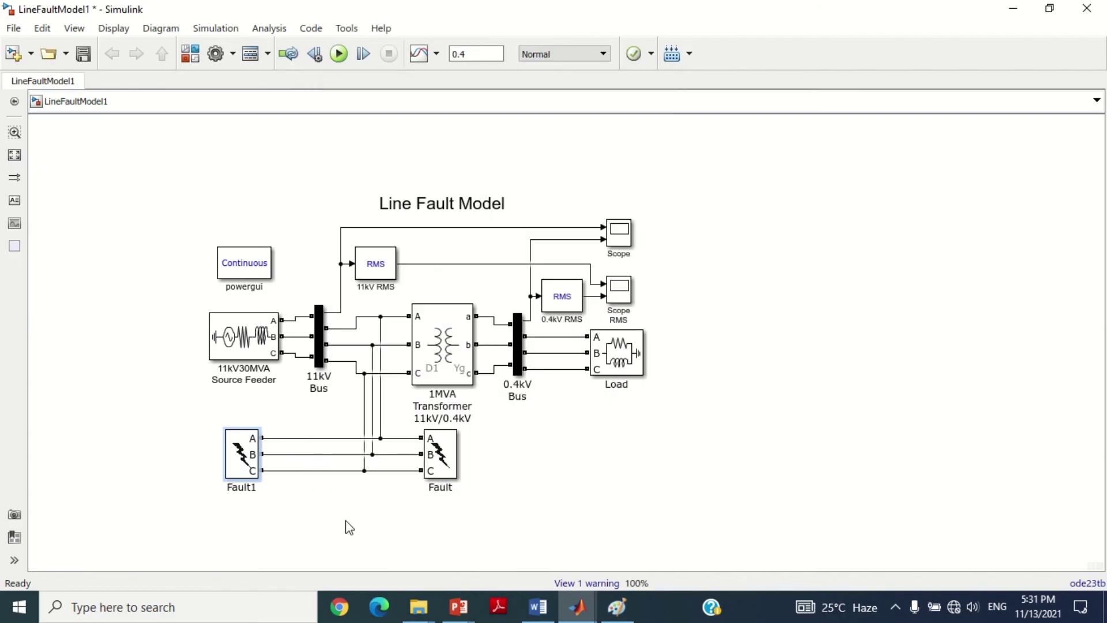
Step: Open the original Fault block's parameters, enter 1 as the new parameter value, and confirm
double_click(438, 455)
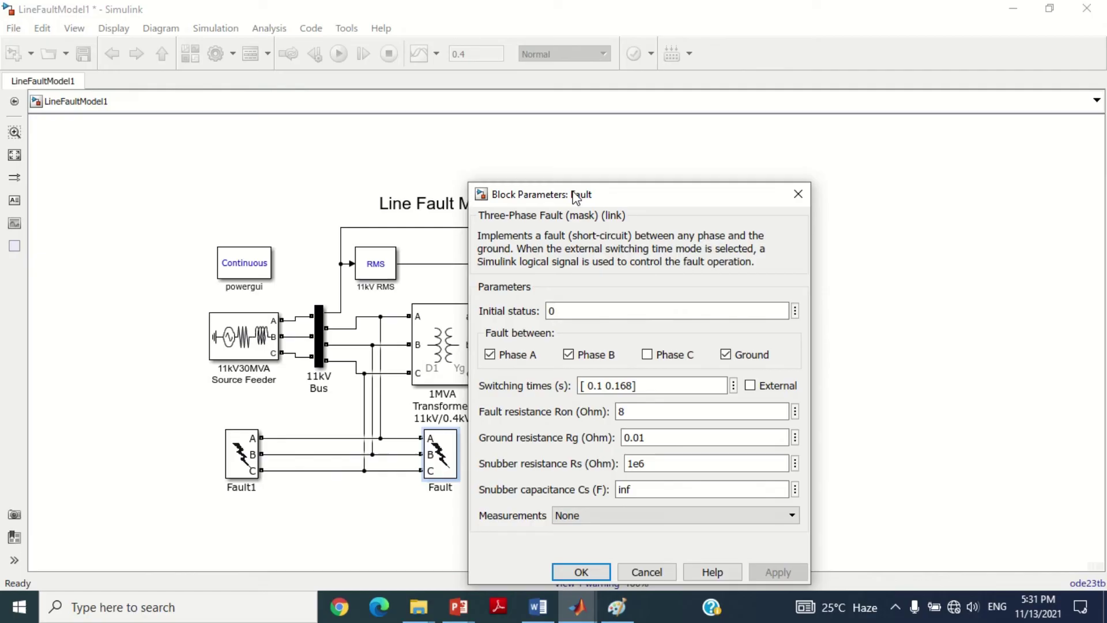
left_click_drag(572, 193, 570, 141)
type("1")
key("Return")
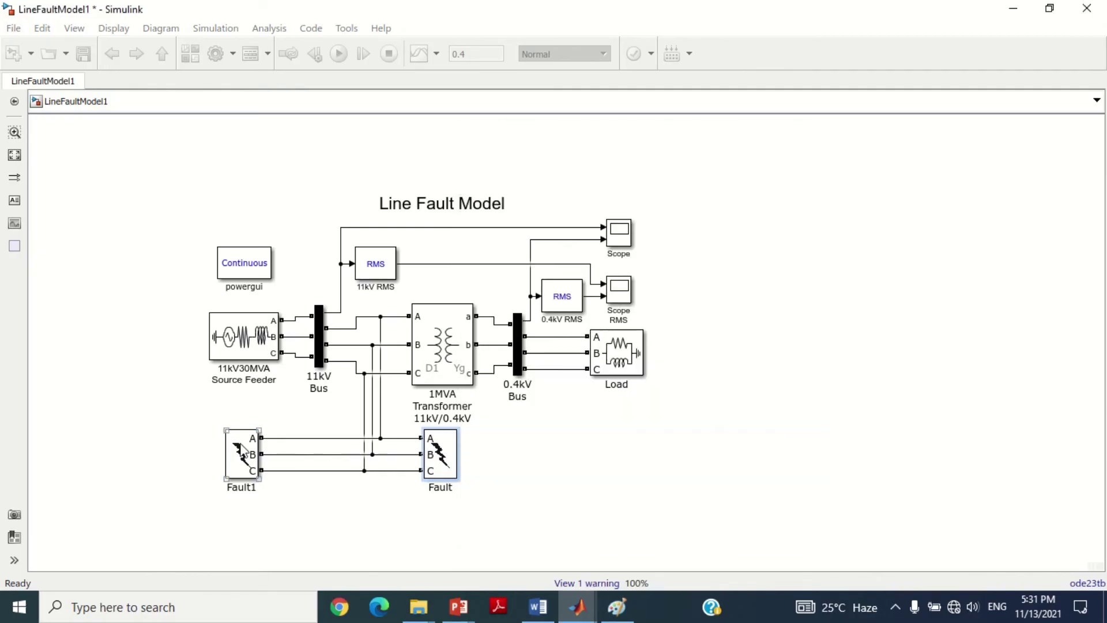
Step: Open Fault1's parameters alongside the original Fault block's for comparison, and confirm both parameter sets
double_click(241, 454)
left_click_drag(445, 200, 381, 97)
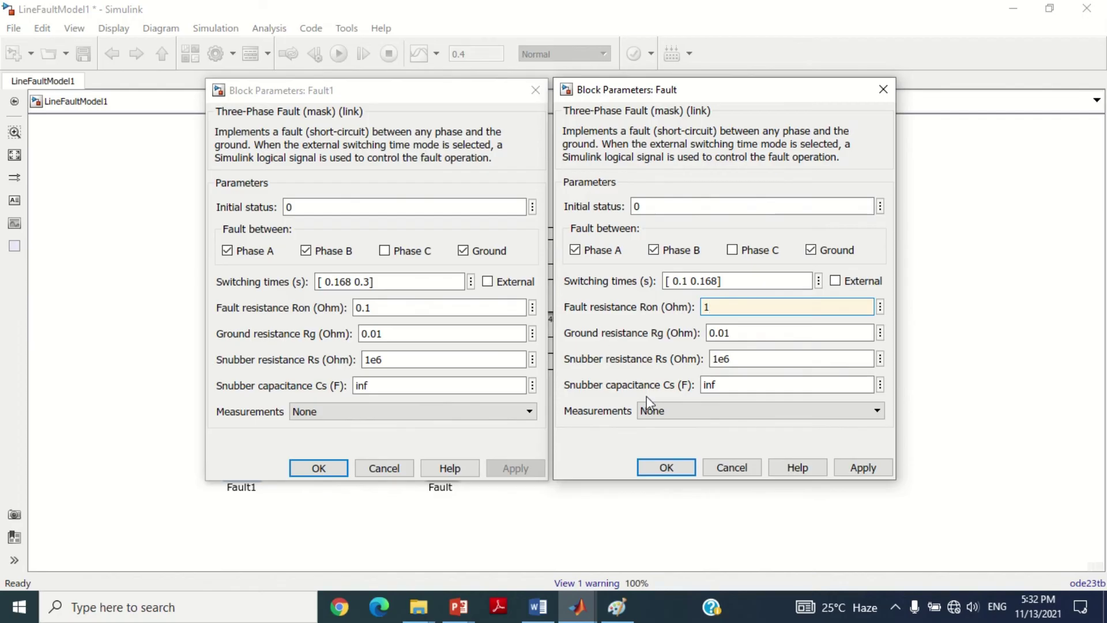
left_click(666, 468)
left_click(316, 468)
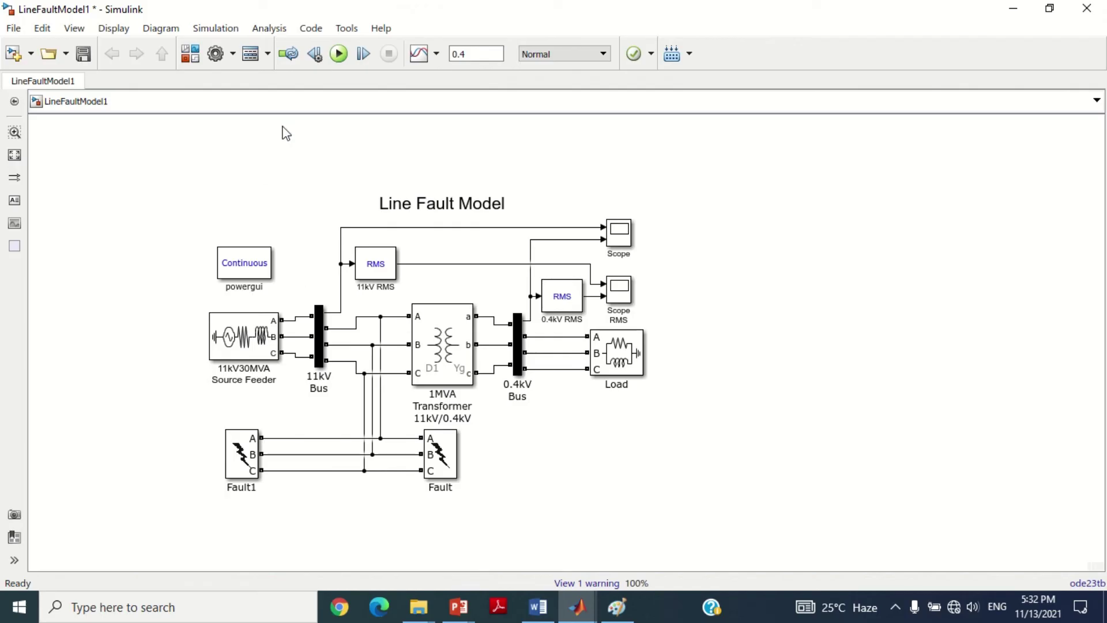
Step: Run the simulation, inspect the instantaneous 11kV and 0.4kV bus waveforms scaled to fit in Scope, and close it
left_click(338, 54)
double_click(618, 232)
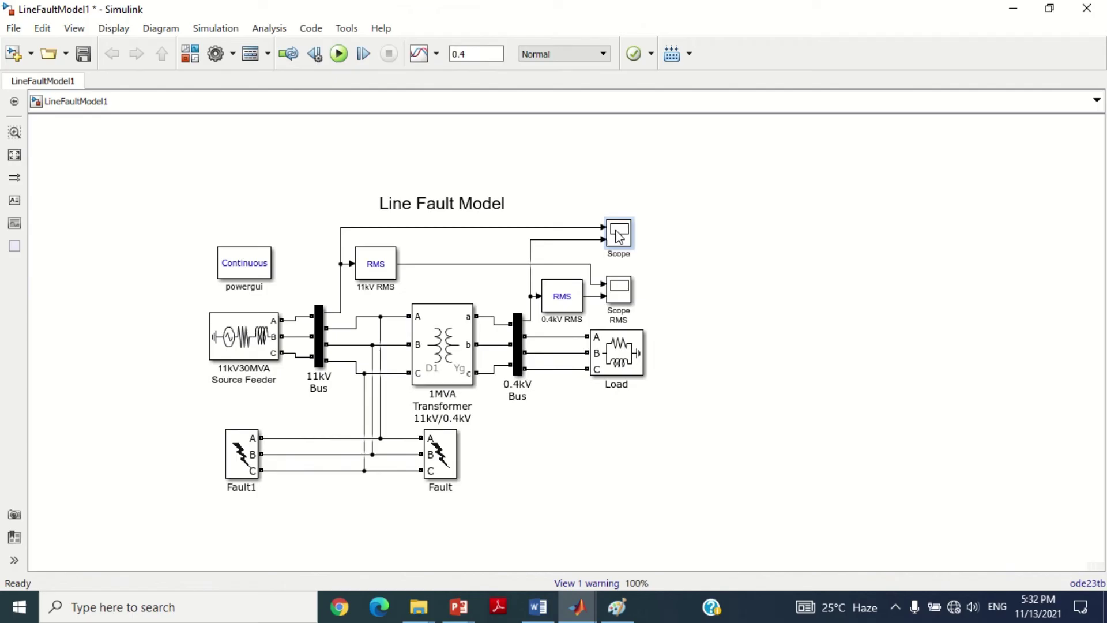
left_click(195, 50)
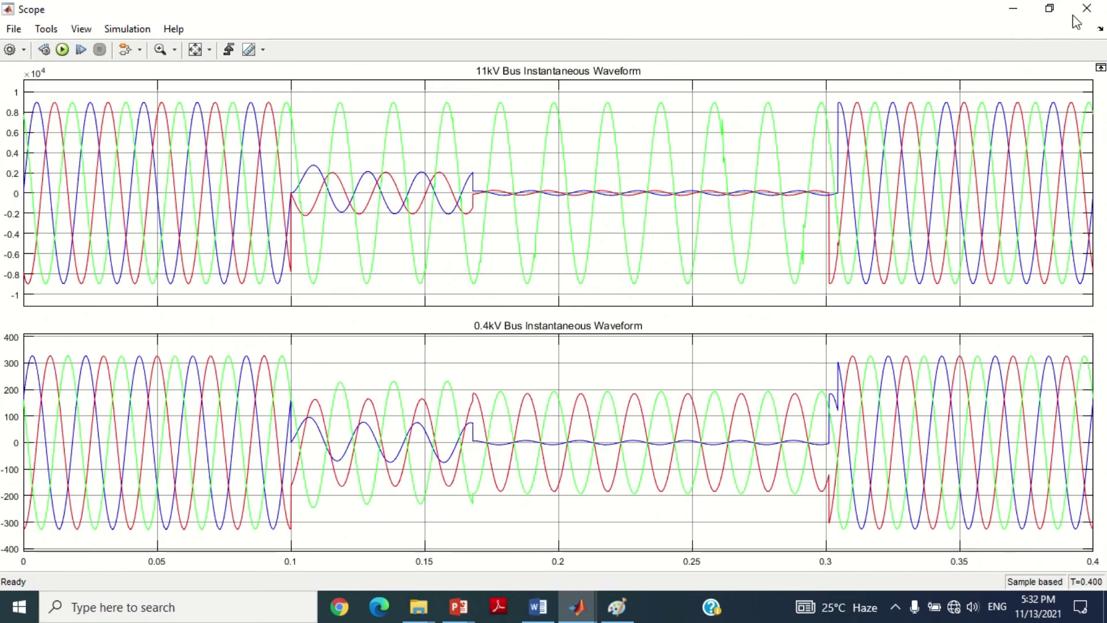
left_click(1086, 8)
Step: Examine the 11kV and 0.4kV bus RMS waveforms scaled to fit in Scope RMS, and close it
double_click(625, 304)
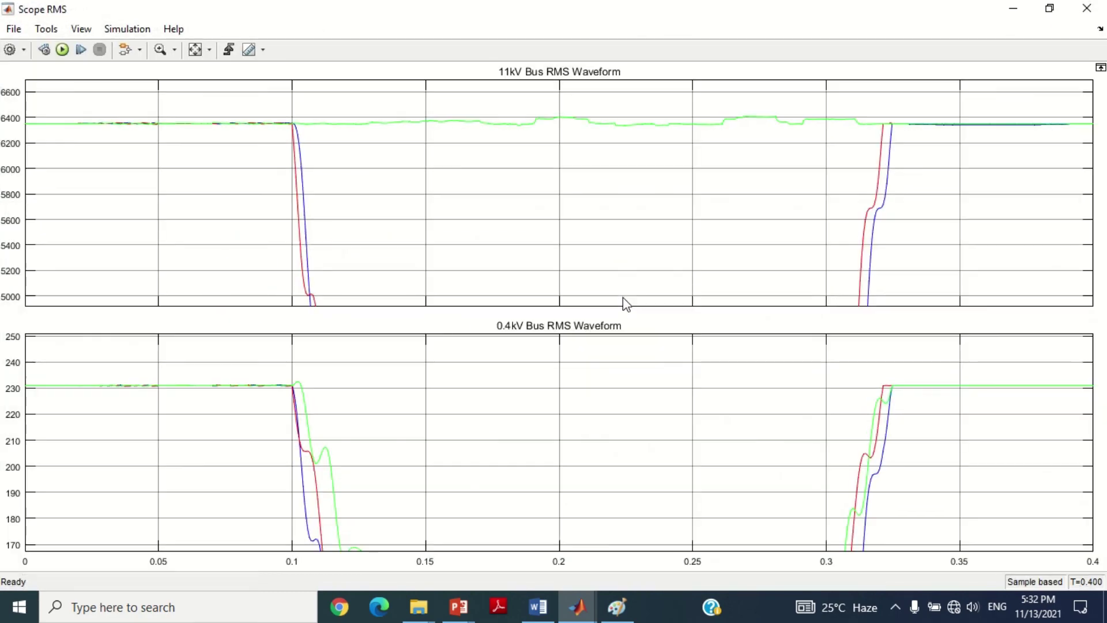
left_click(196, 51)
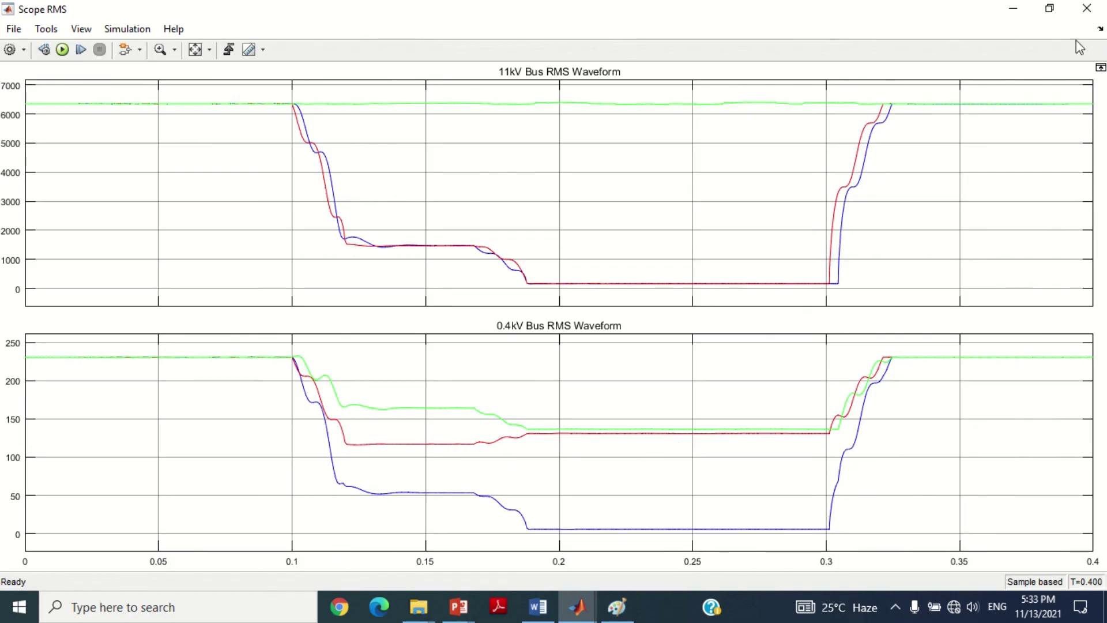
left_click(1086, 8)
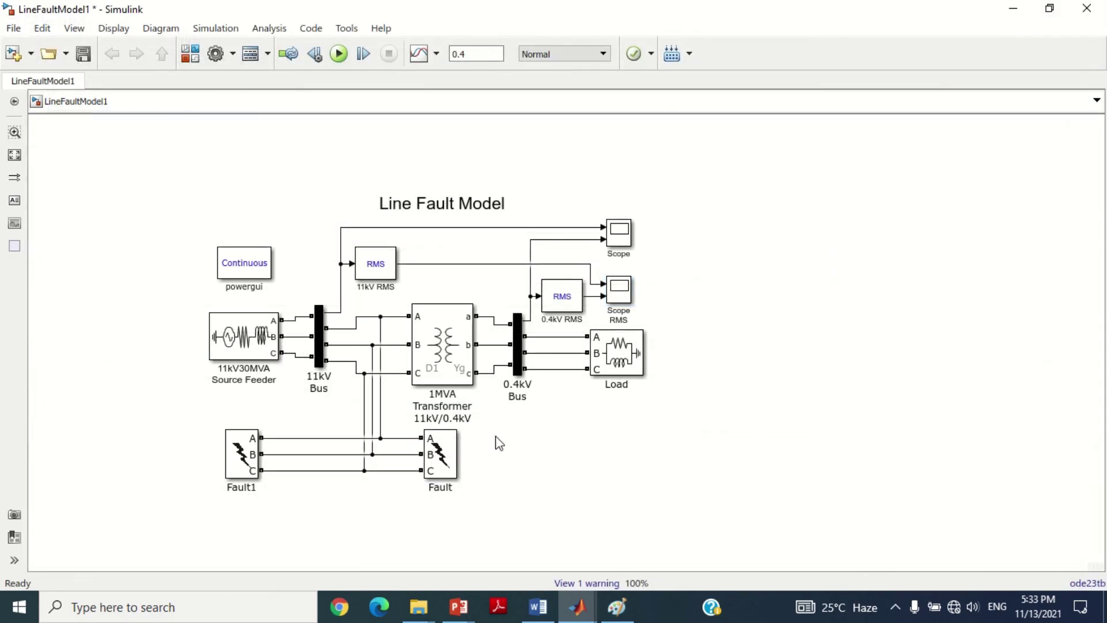
Step: Open the original Fault block's parameters and review its faulted phases, ground selection and fault resistance Ron
left_click(441, 455)
double_click(442, 458)
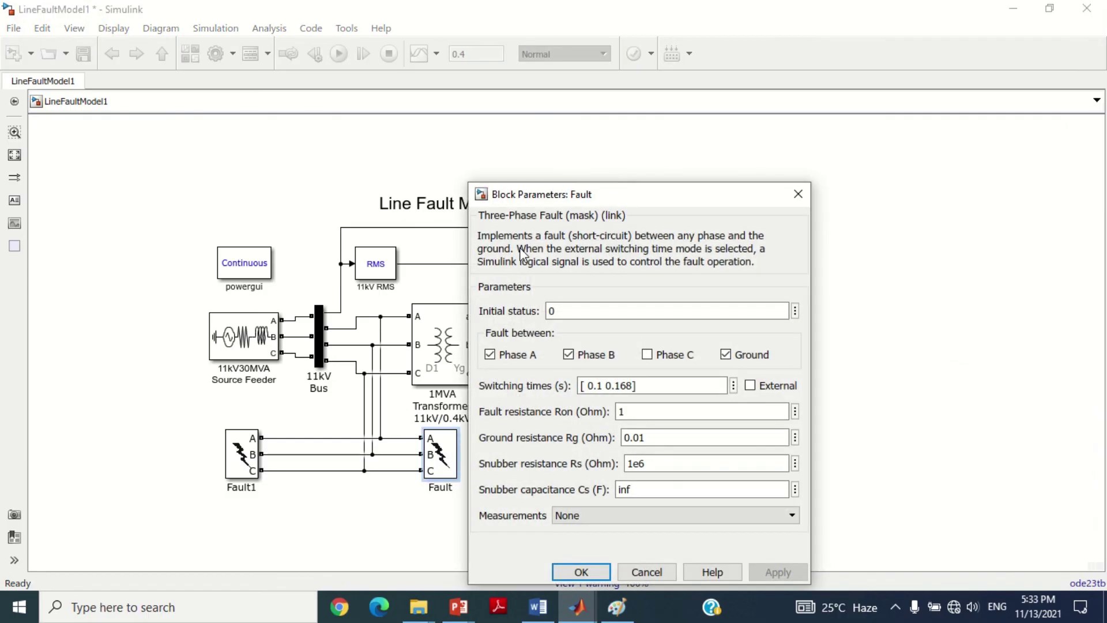
left_click_drag(562, 196, 562, 117)
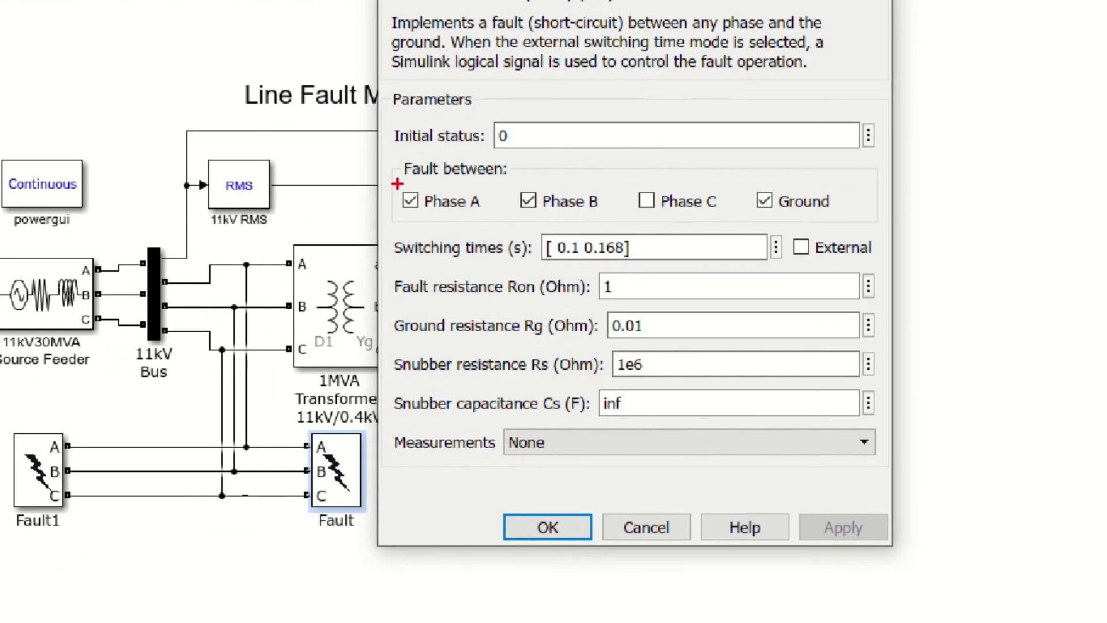
left_click_drag(470, 234, 499, 254)
mouse_move(424, 173)
left_mouse_down()
mouse_move(857, 235)
mouse_move(856, 219)
left_mouse_up()
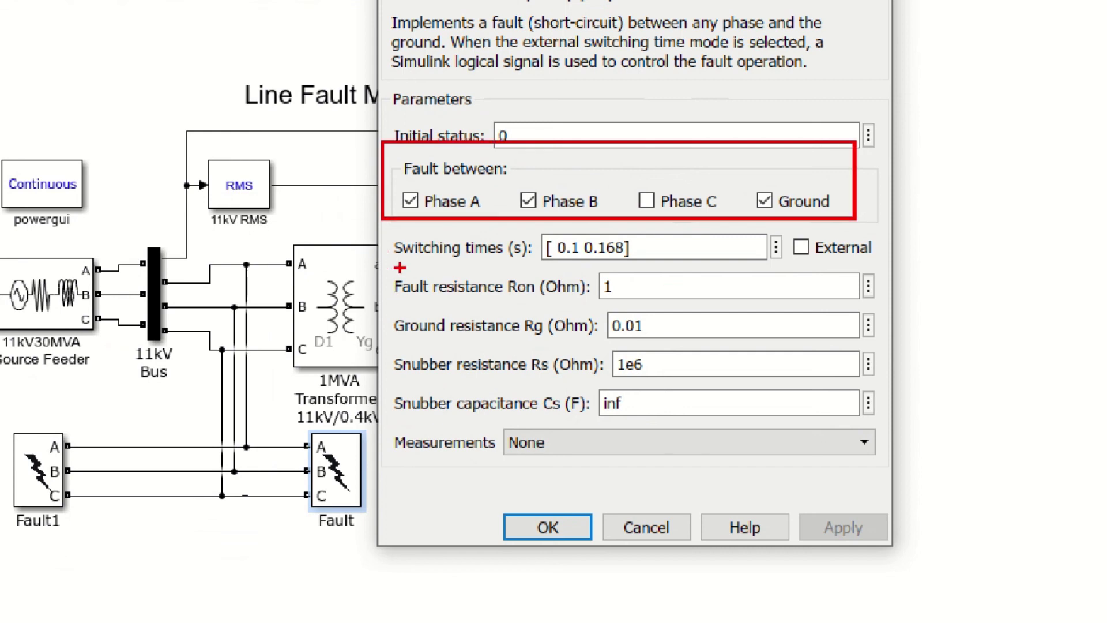
left_click_drag(381, 270, 716, 299)
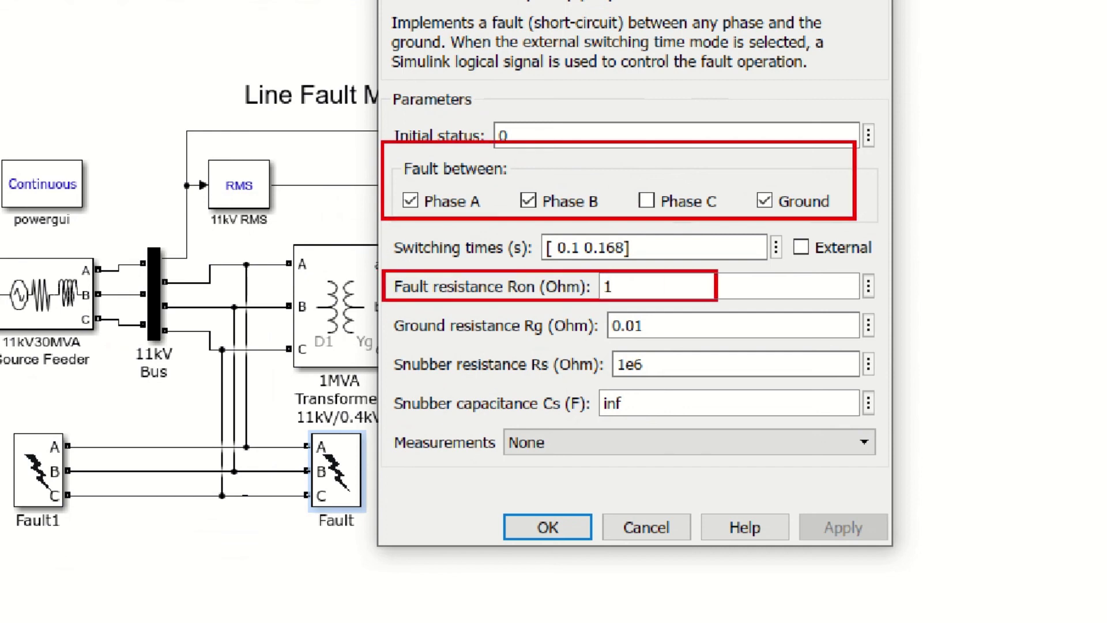